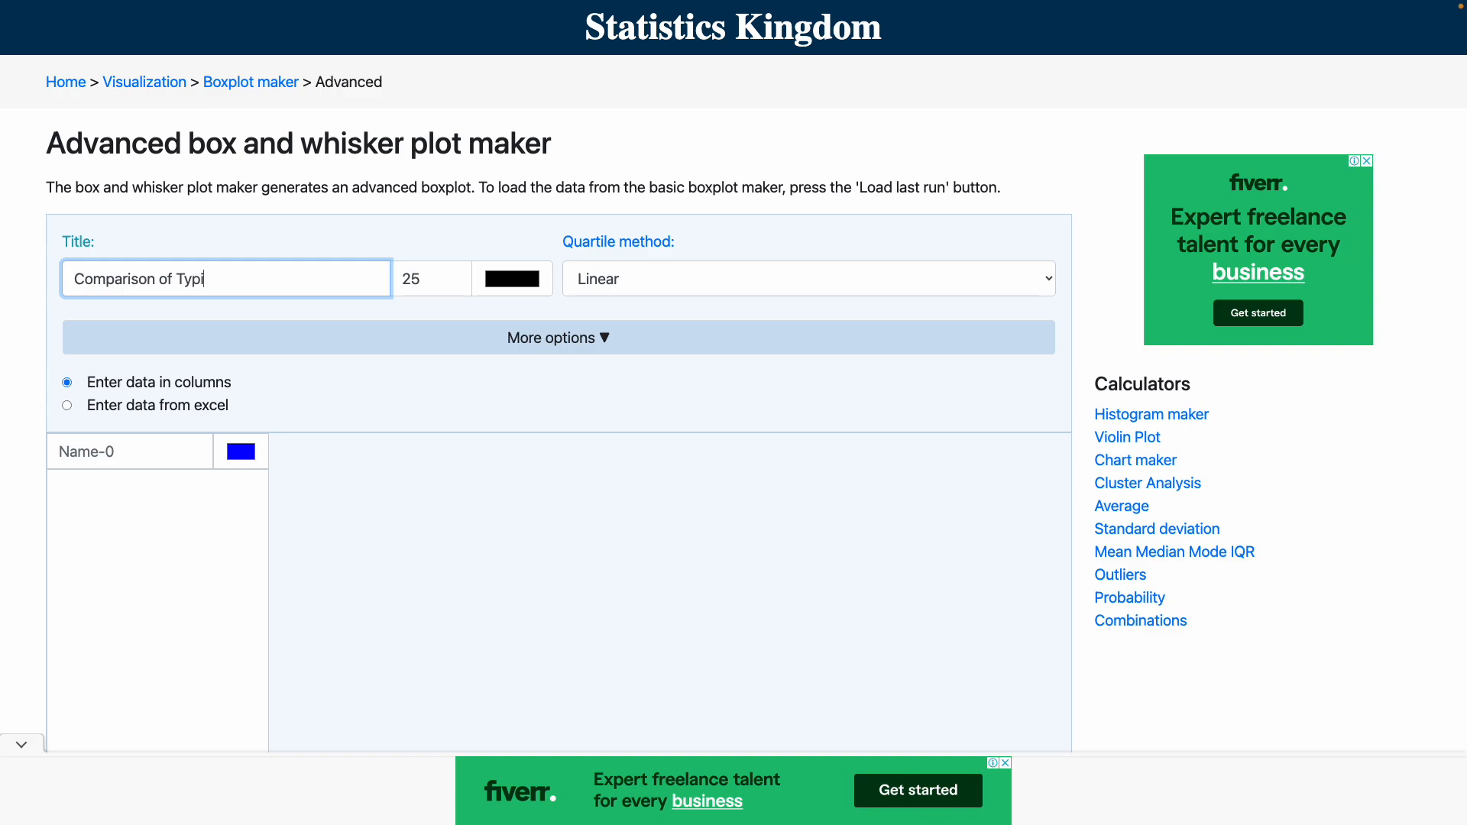
Complete the chart title 'Comparison of Typing Speeds' and name the first data column with the teacher's name and class 9ESS3.
text(eeds)
click(69, 452)
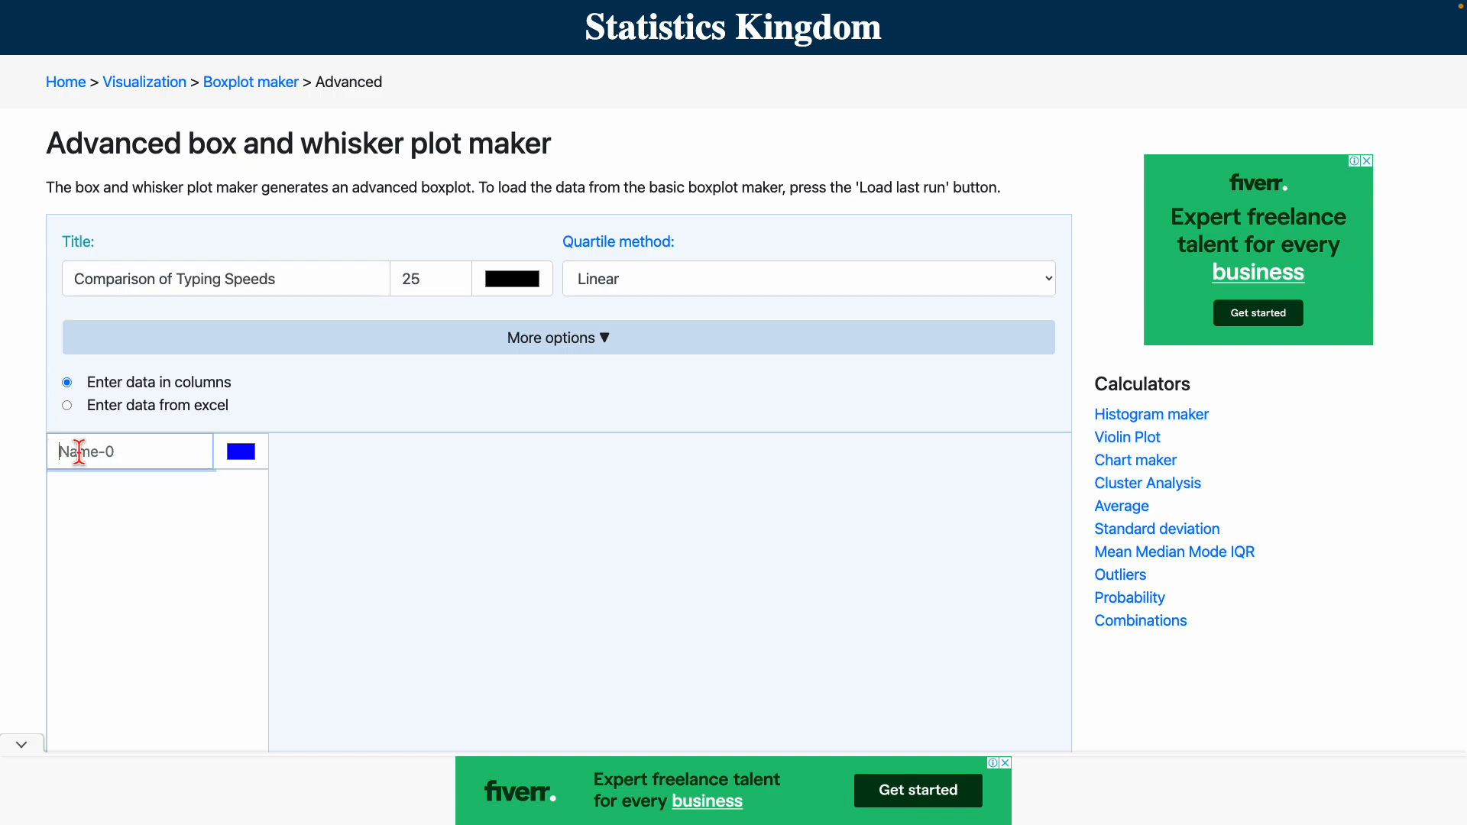
text(Stirra)
text(t -3)
key(Left)
text(-9ESS)
click(387, 485)
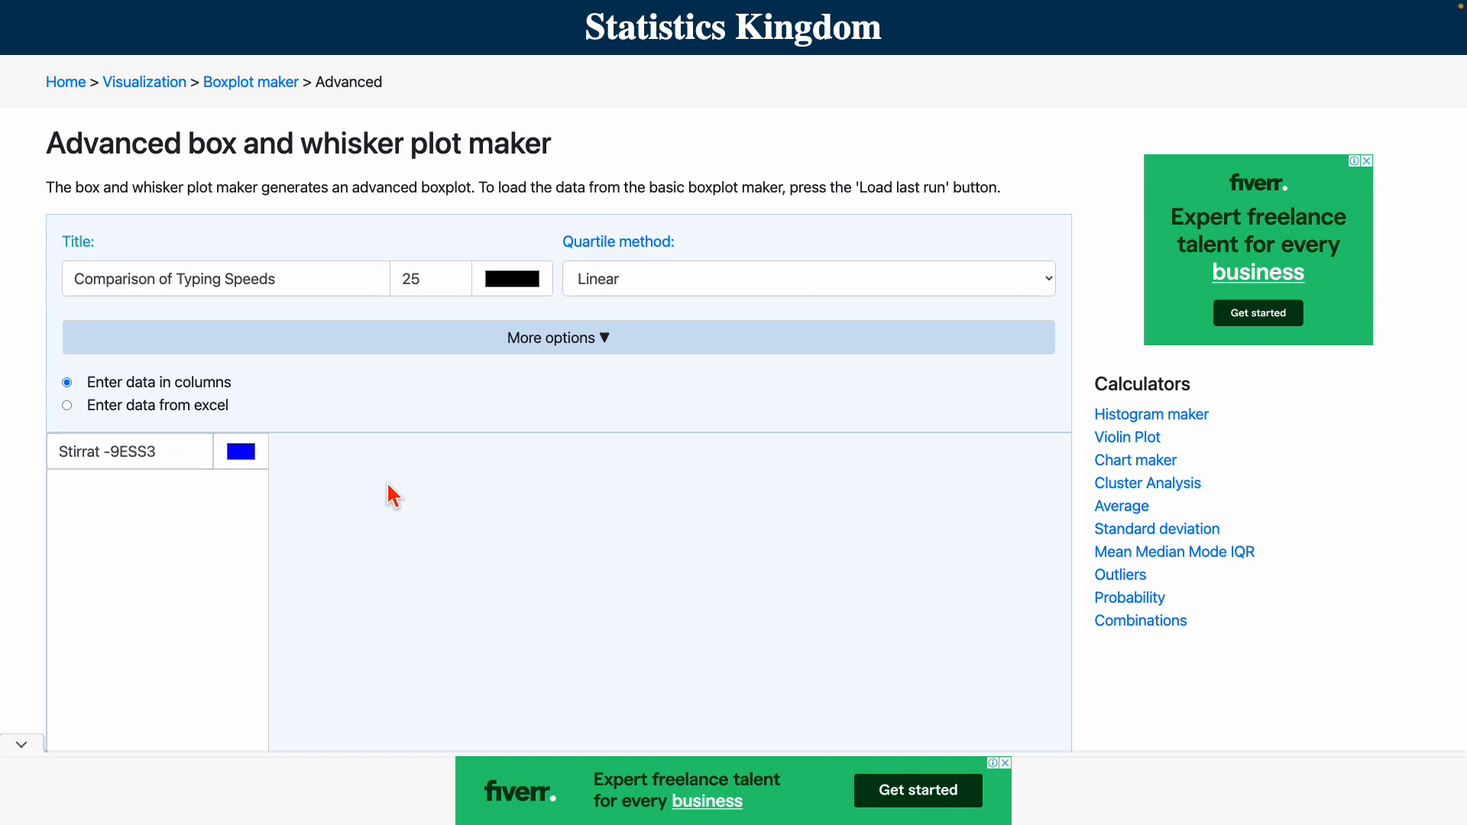
Open the typing-results Google Sheet linked from the lesson document.
scroll(391, 494, down, 3)
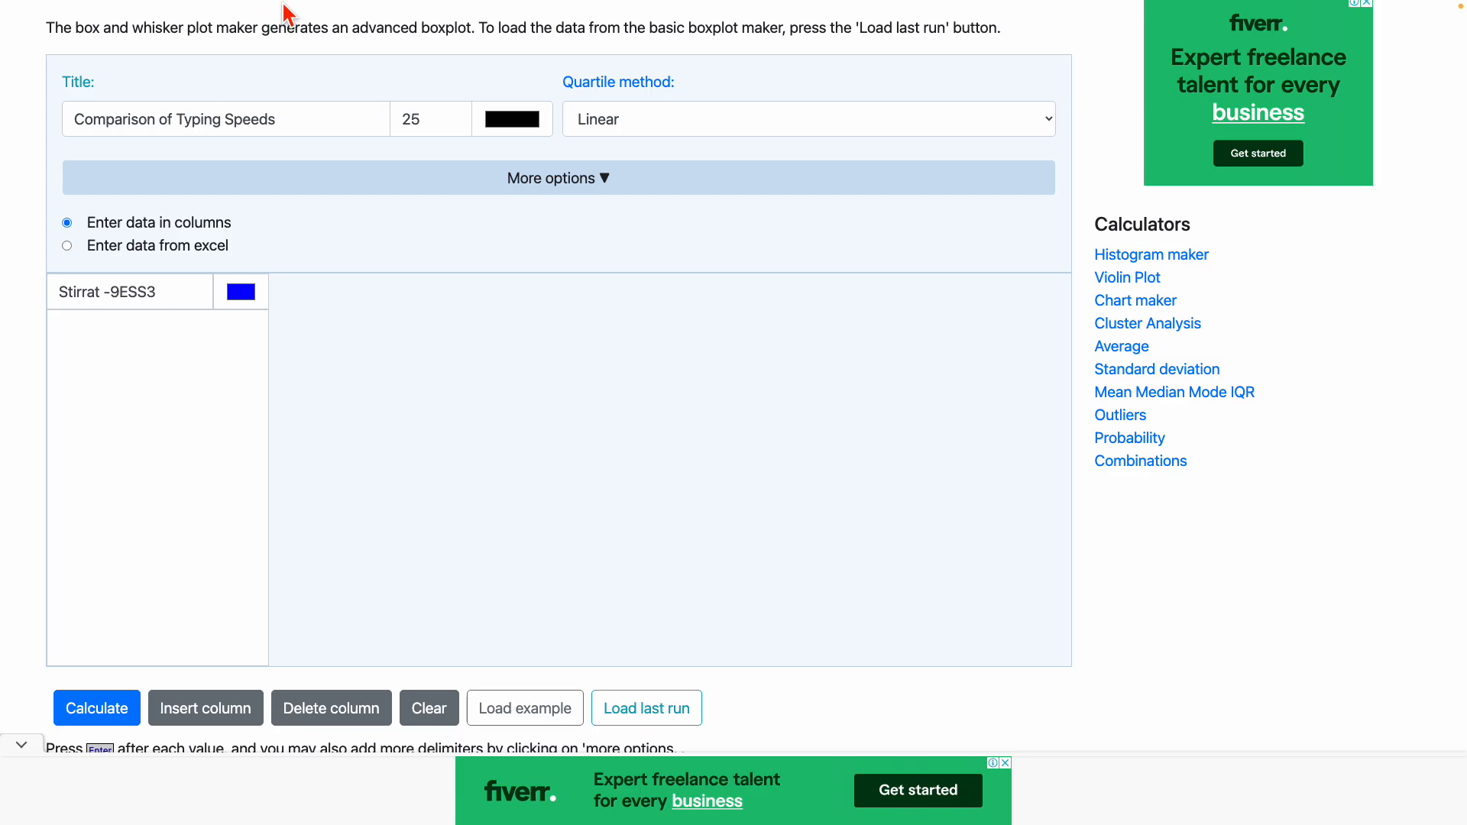
mouse_move(286, 11)
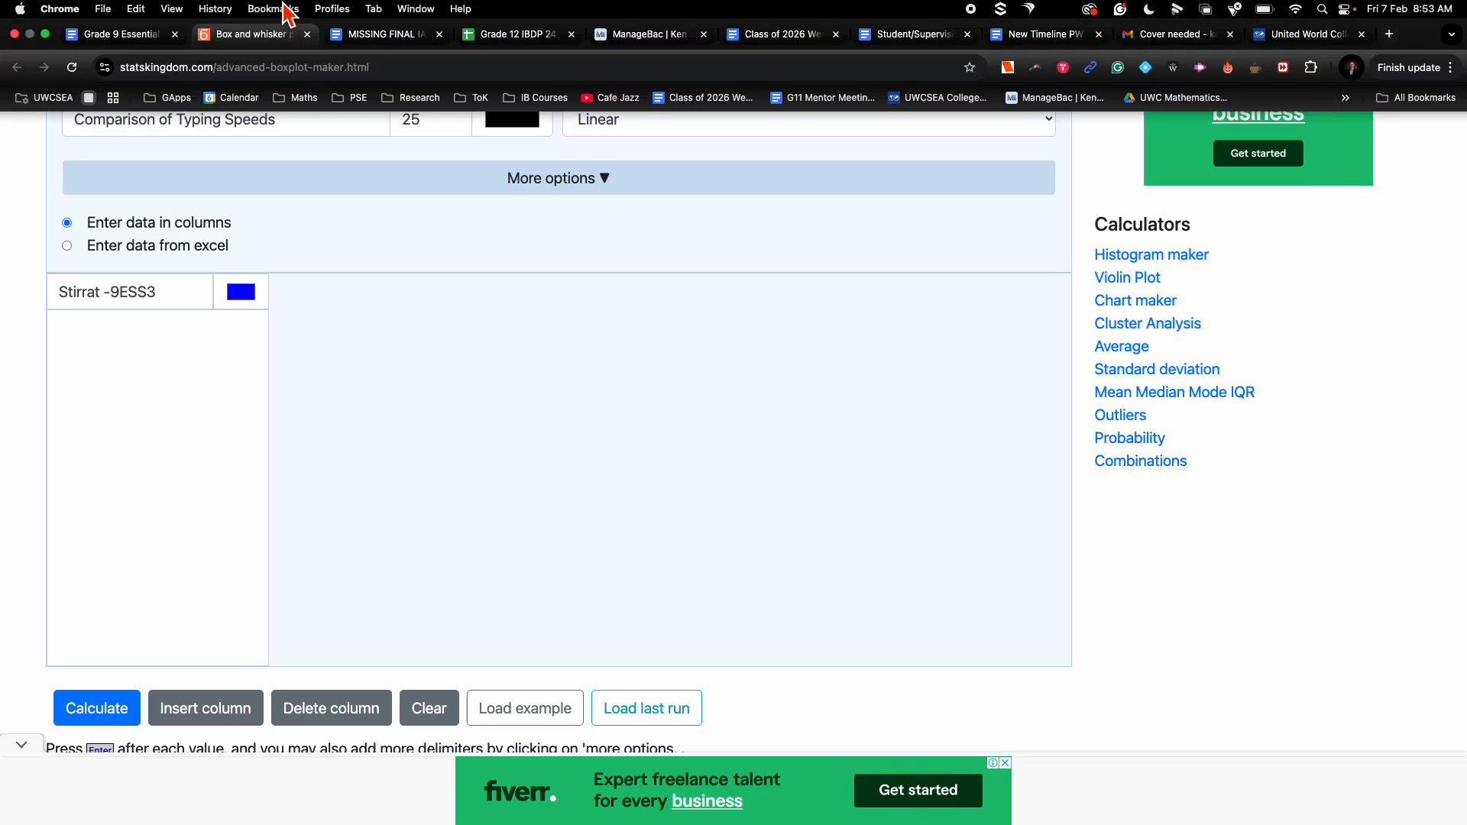
click(142, 35)
scroll(722, 503, down, 10)
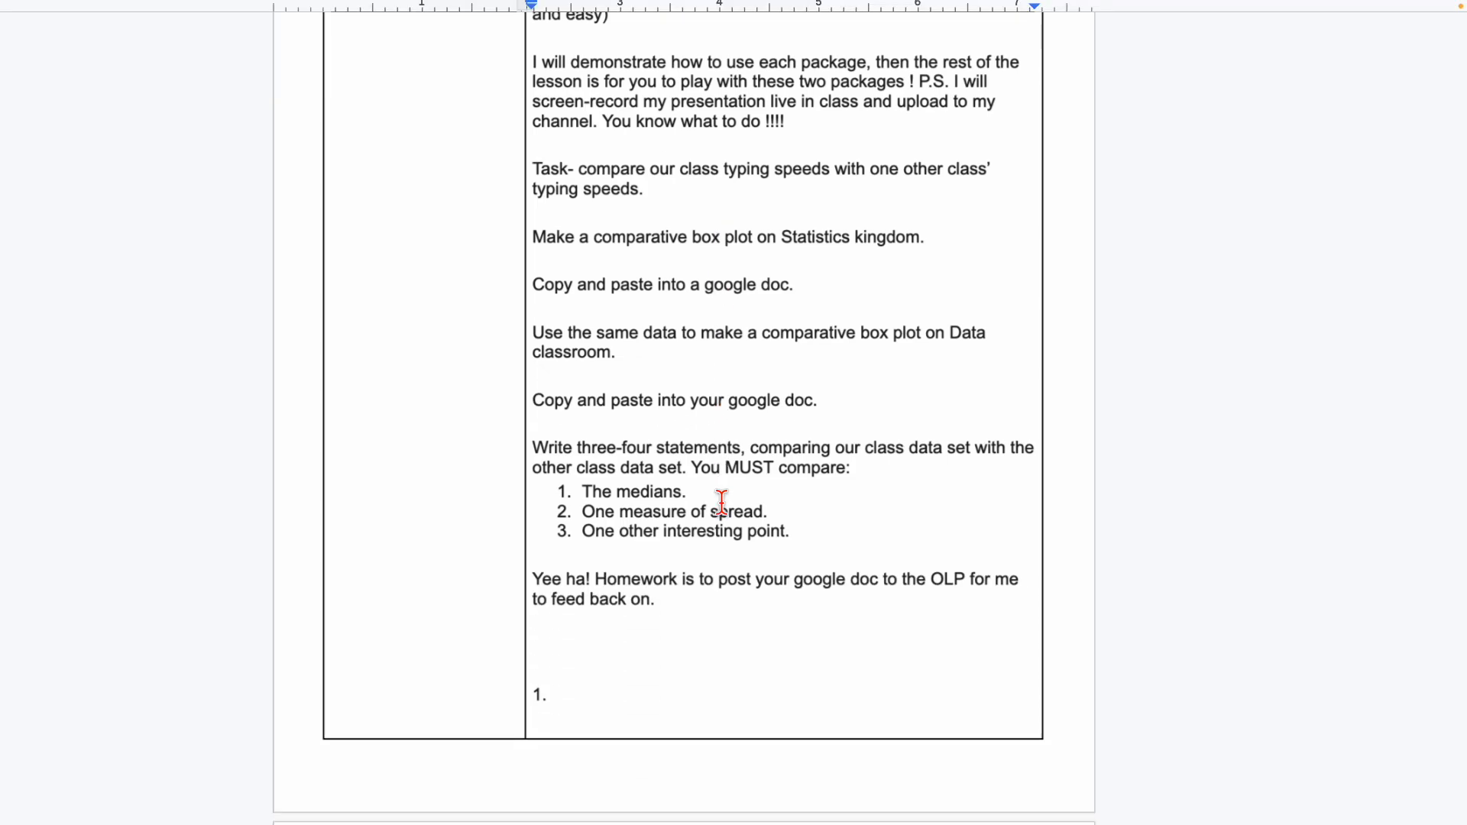
scroll(722, 503, up, 2)
scroll(721, 502, up, 5)
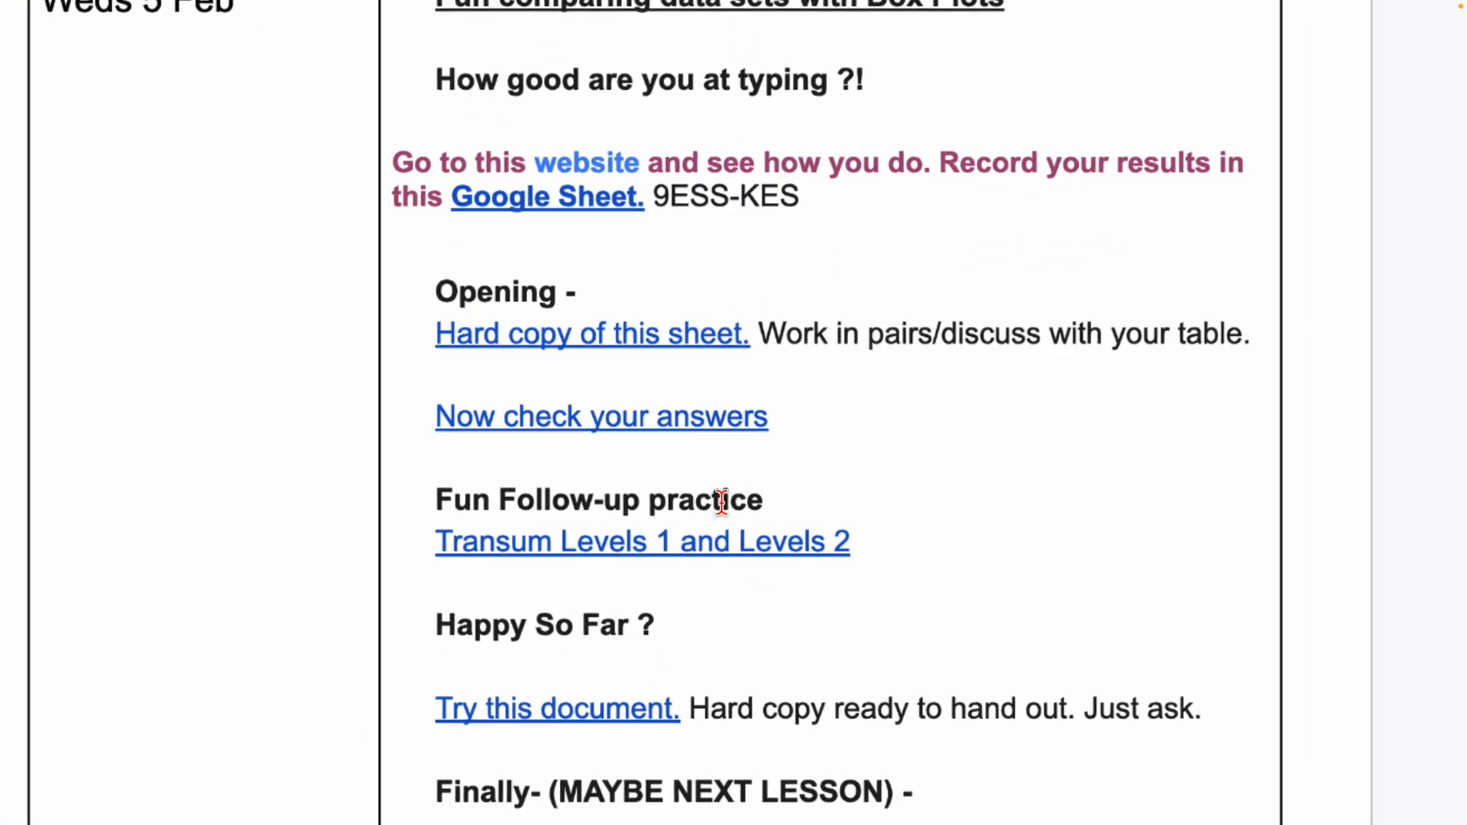
click(566, 197)
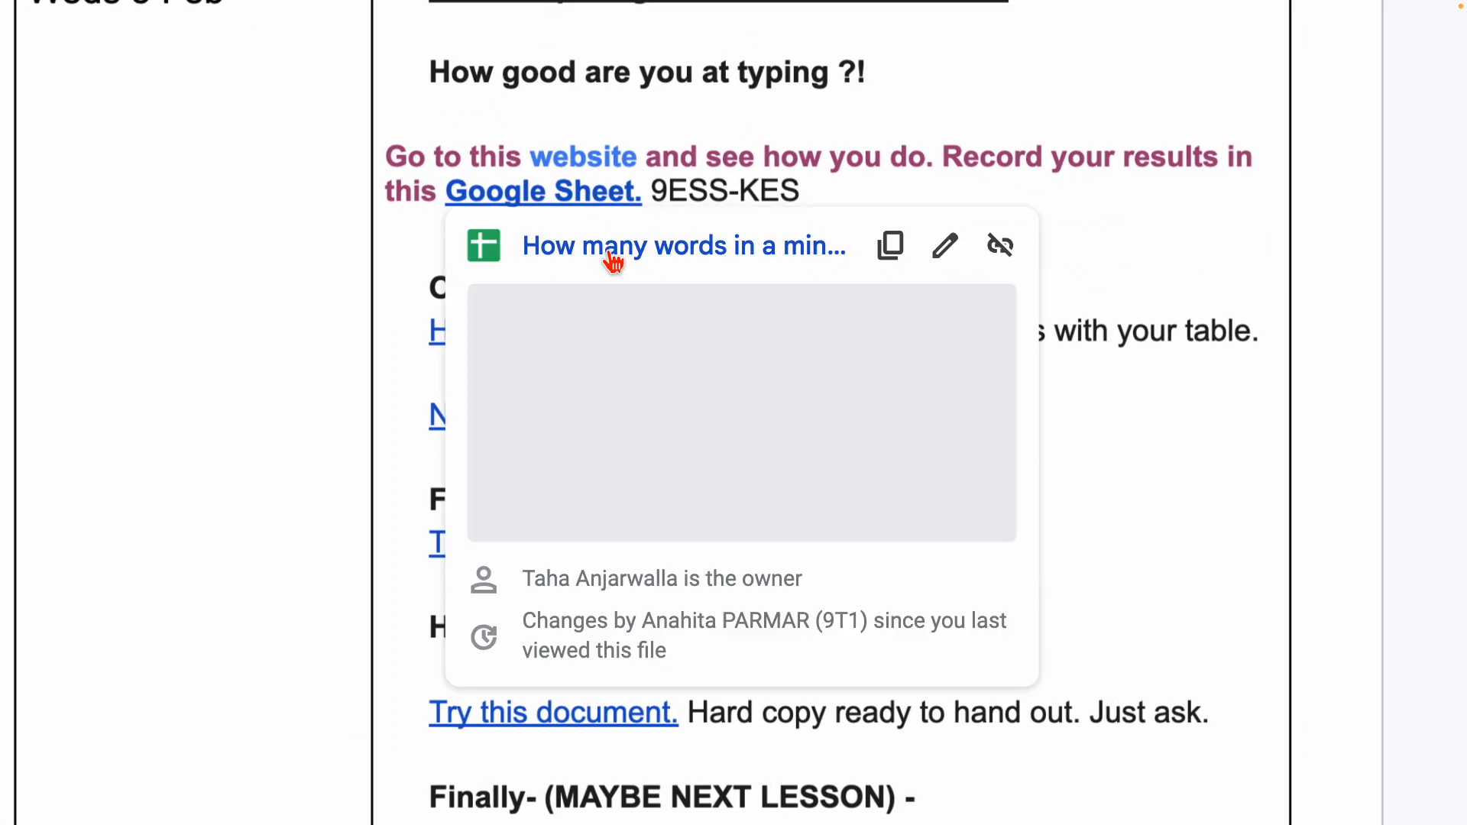
click(606, 246)
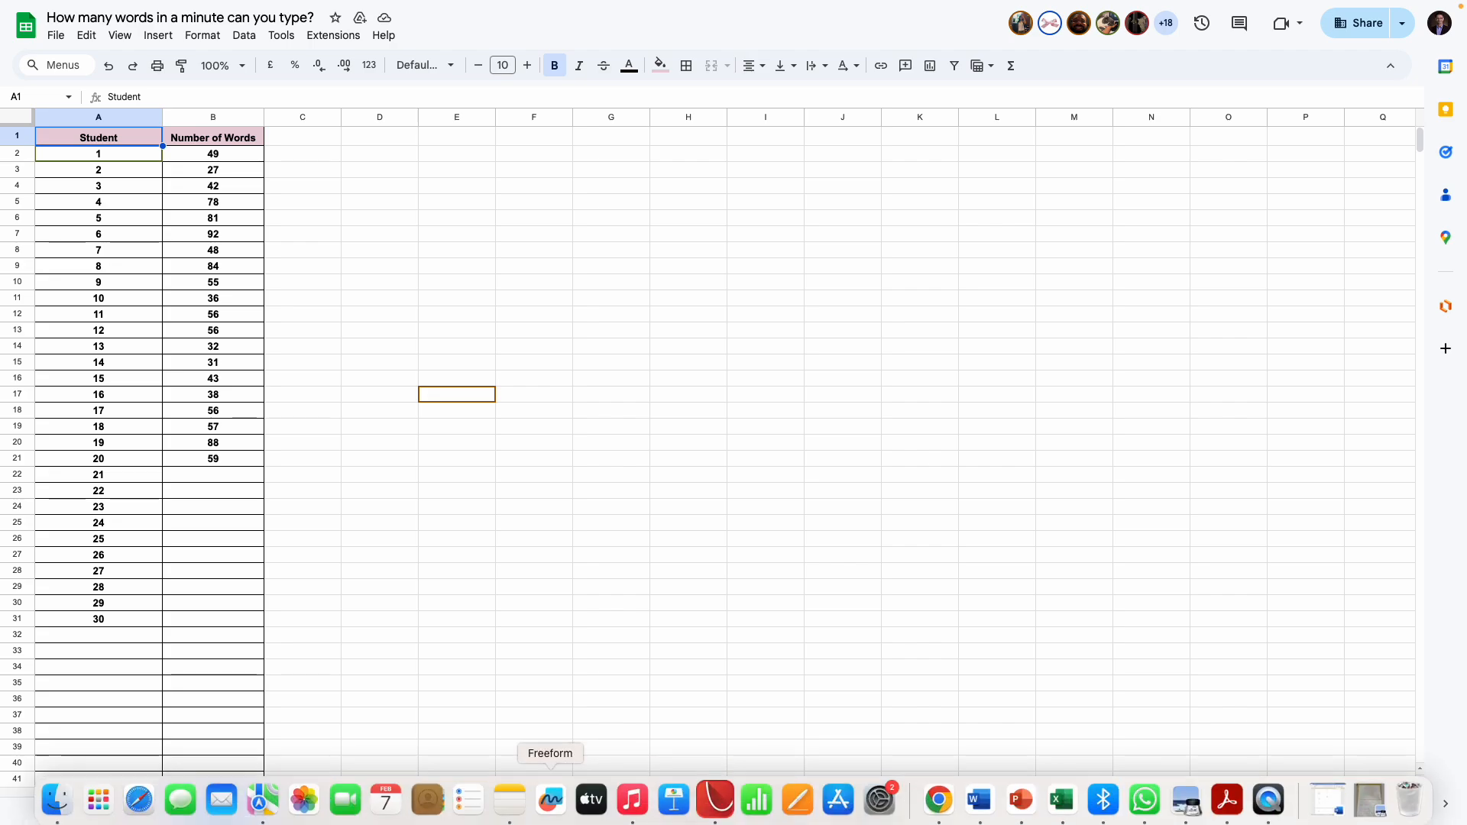
Copy the Number of Words values B2:B21 from the 9ESS3-KES sheet.
click(224, 156)
drag(226, 162, 237, 464)
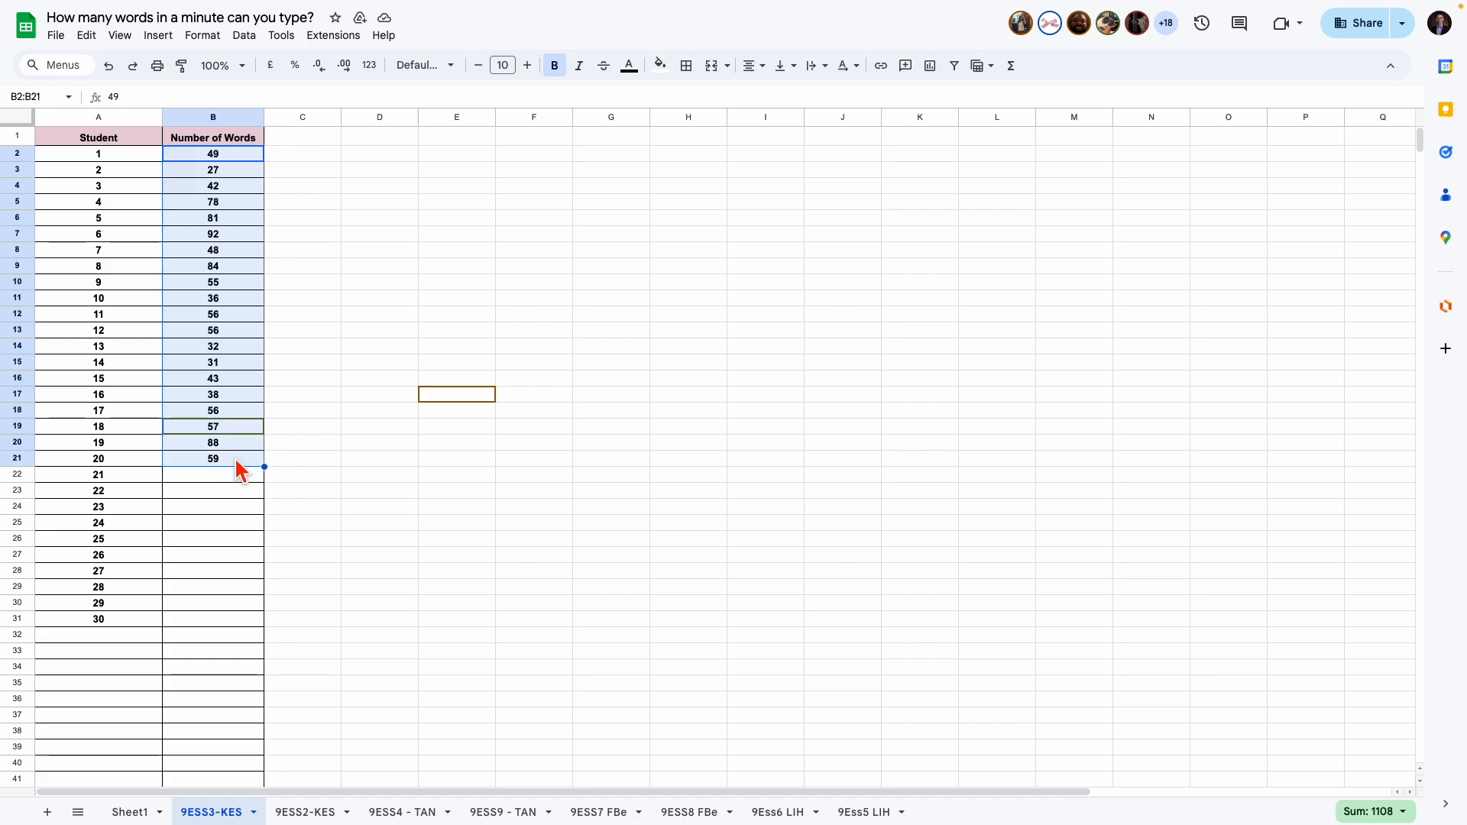
click(293, 462)
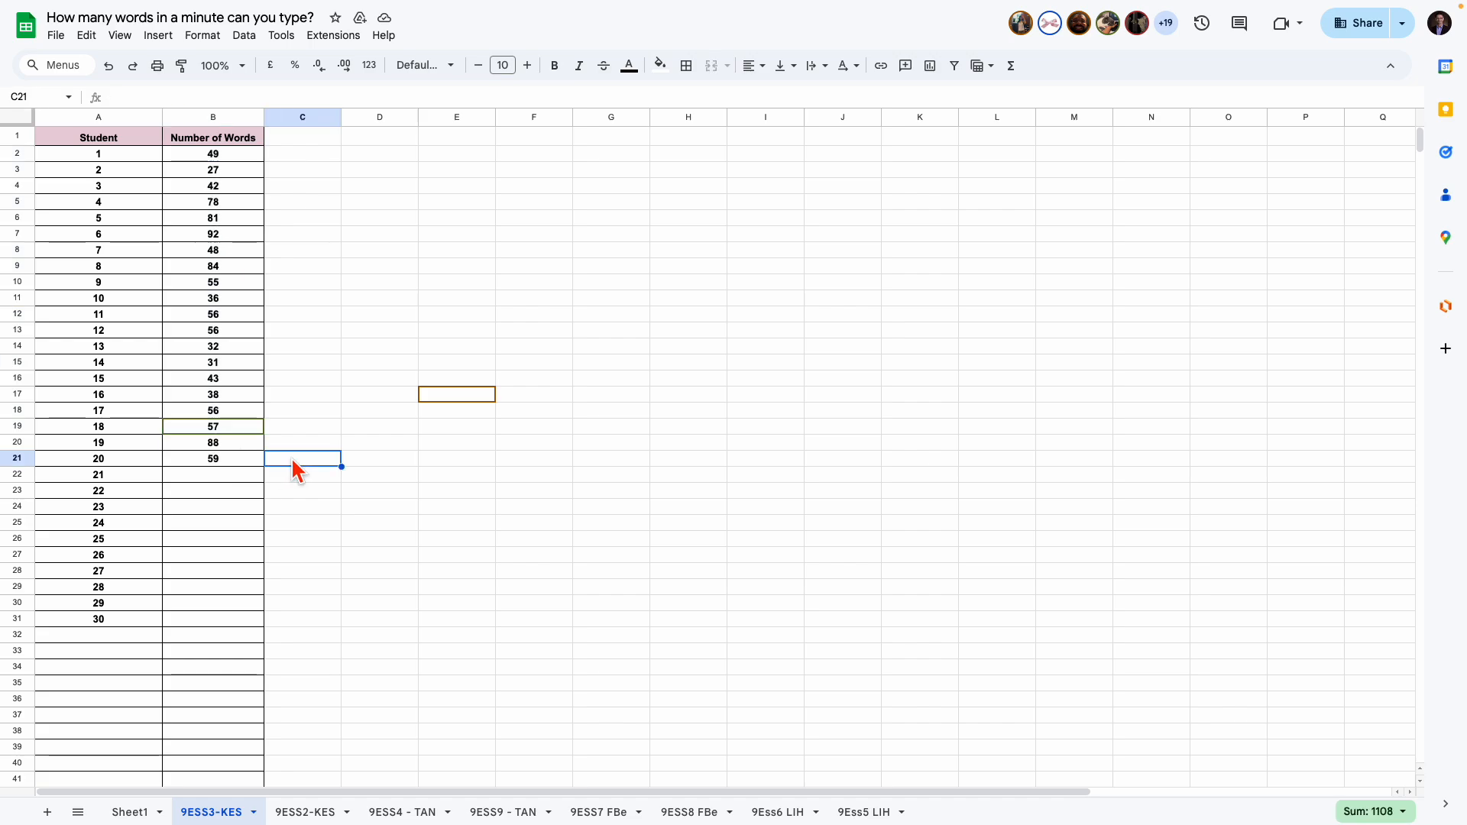
click(227, 161)
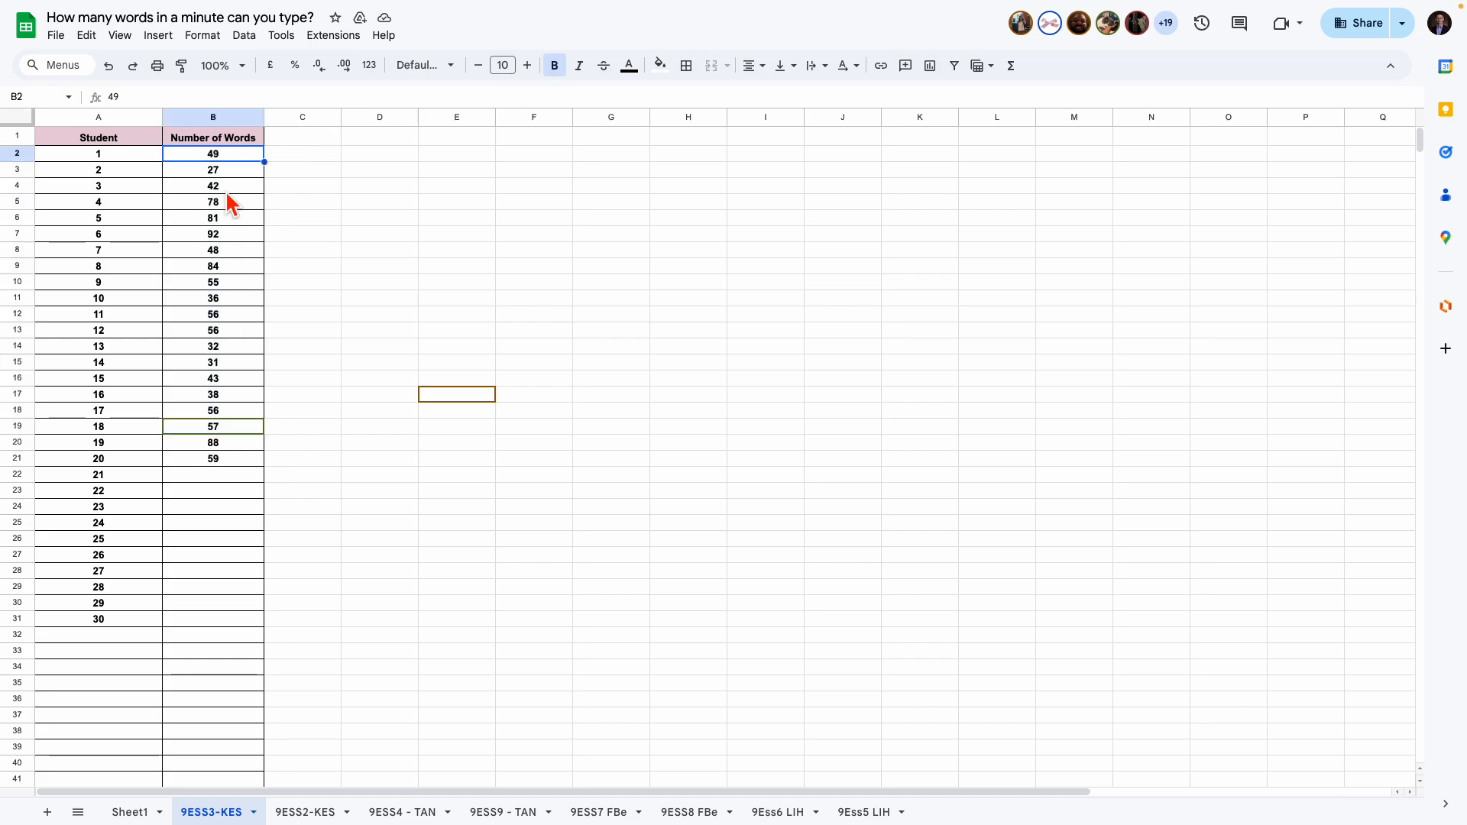
shift+click(229, 462)
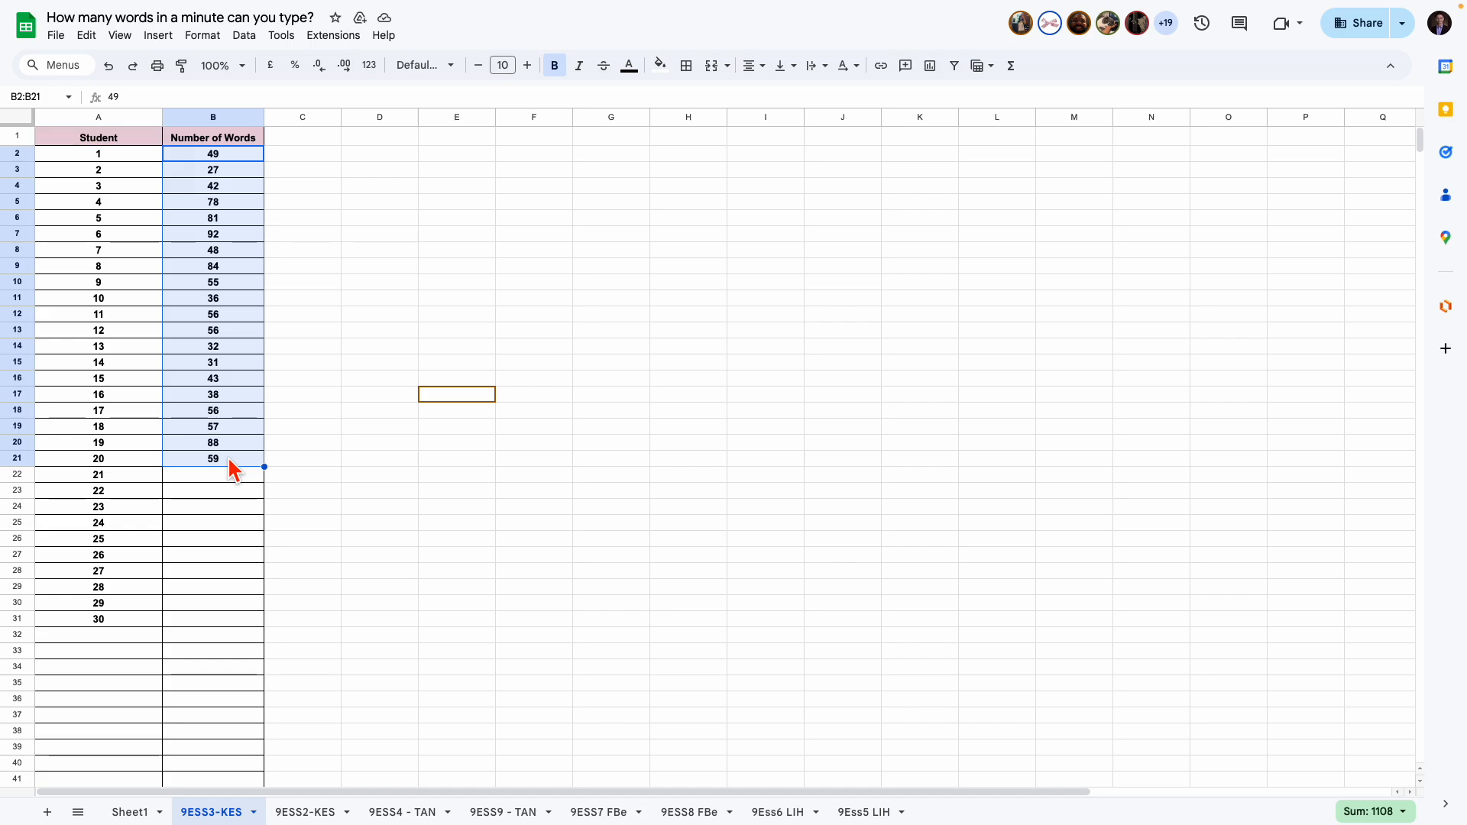
key(ctrl+c)
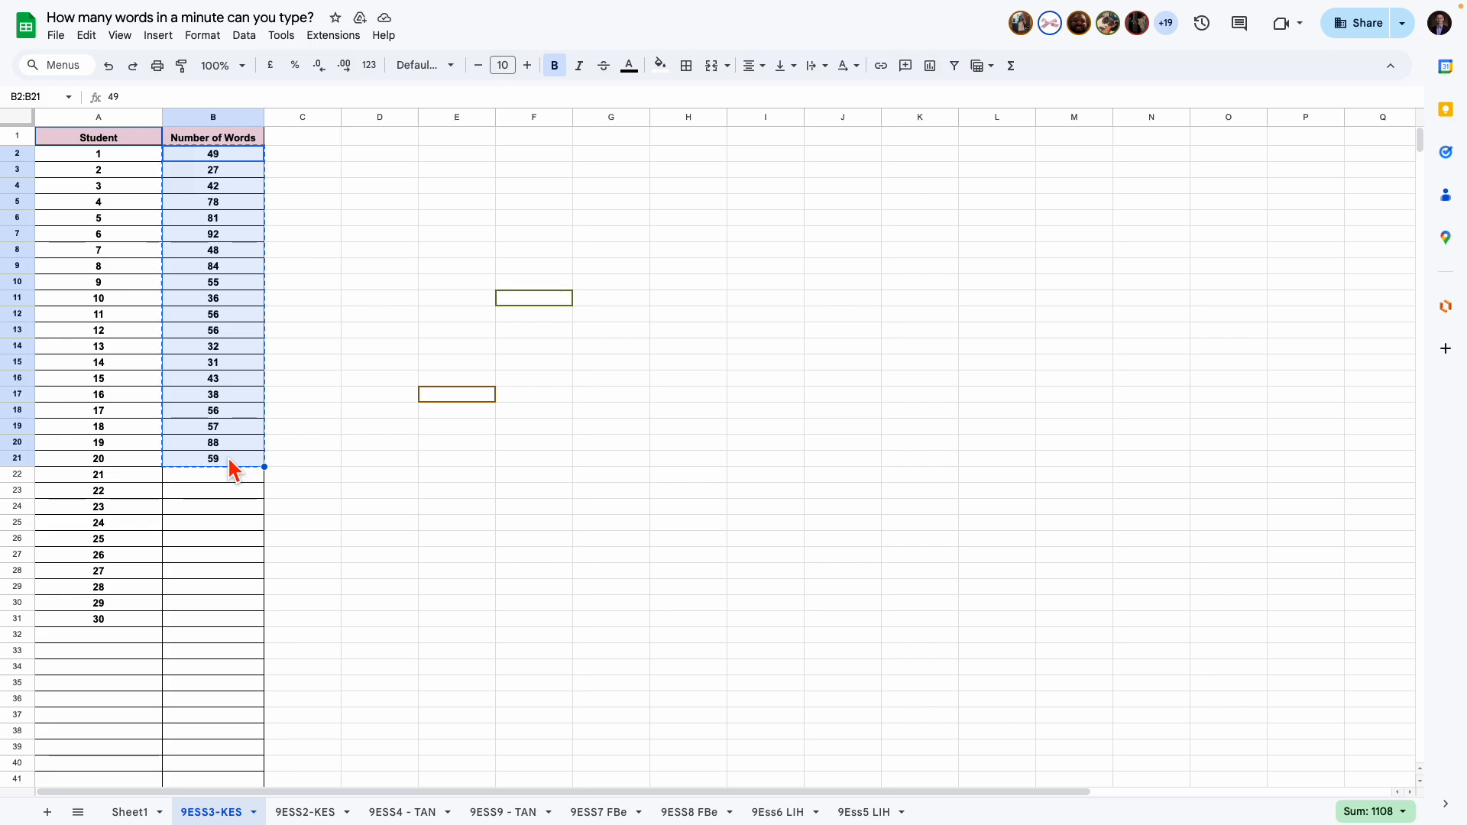
Paste the copied values into the box plot maker's data column and calculate the box plot.
mouse_move(136, 12)
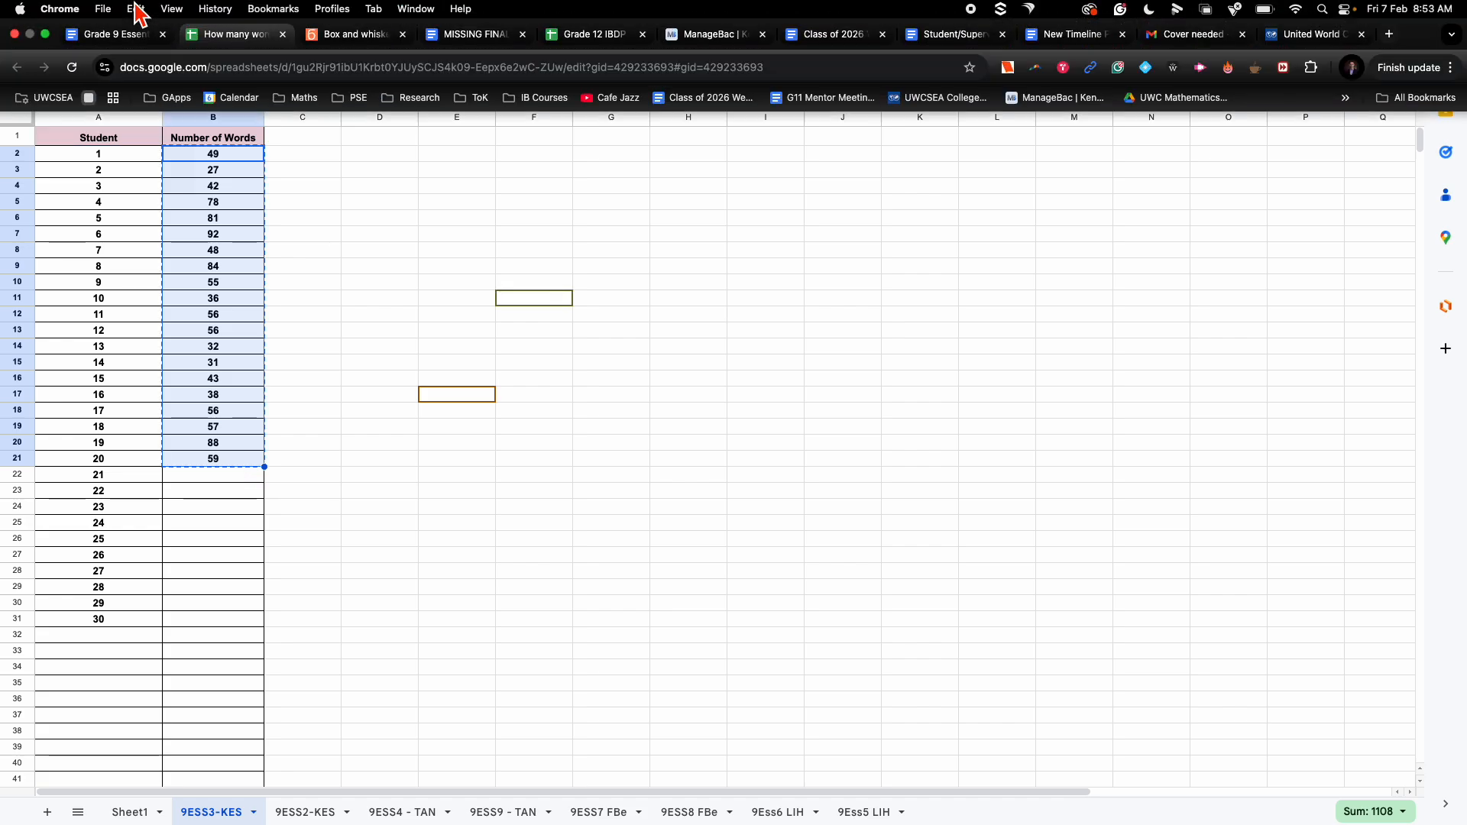
click(338, 35)
click(117, 336)
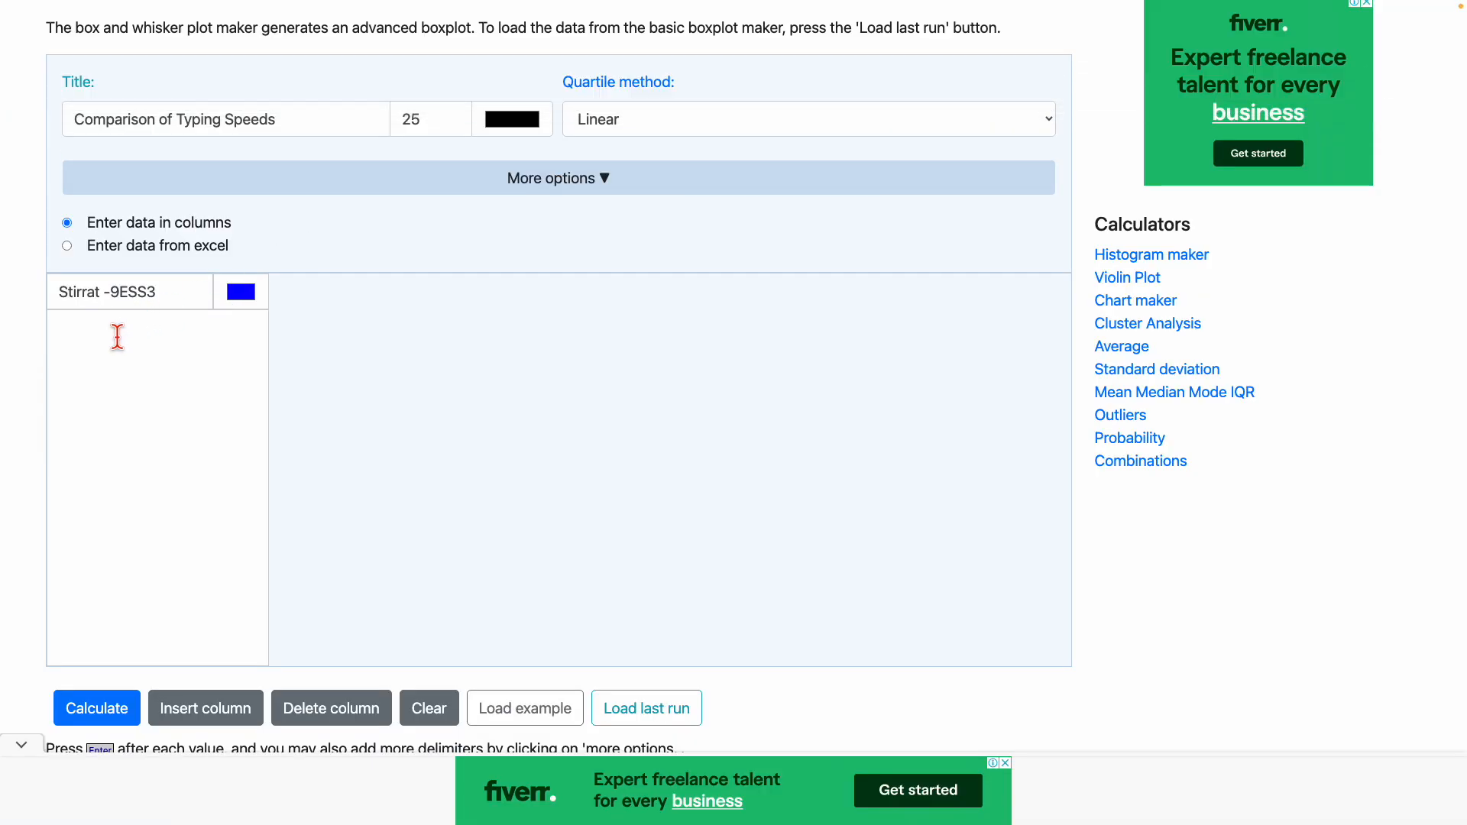
key(super+v)
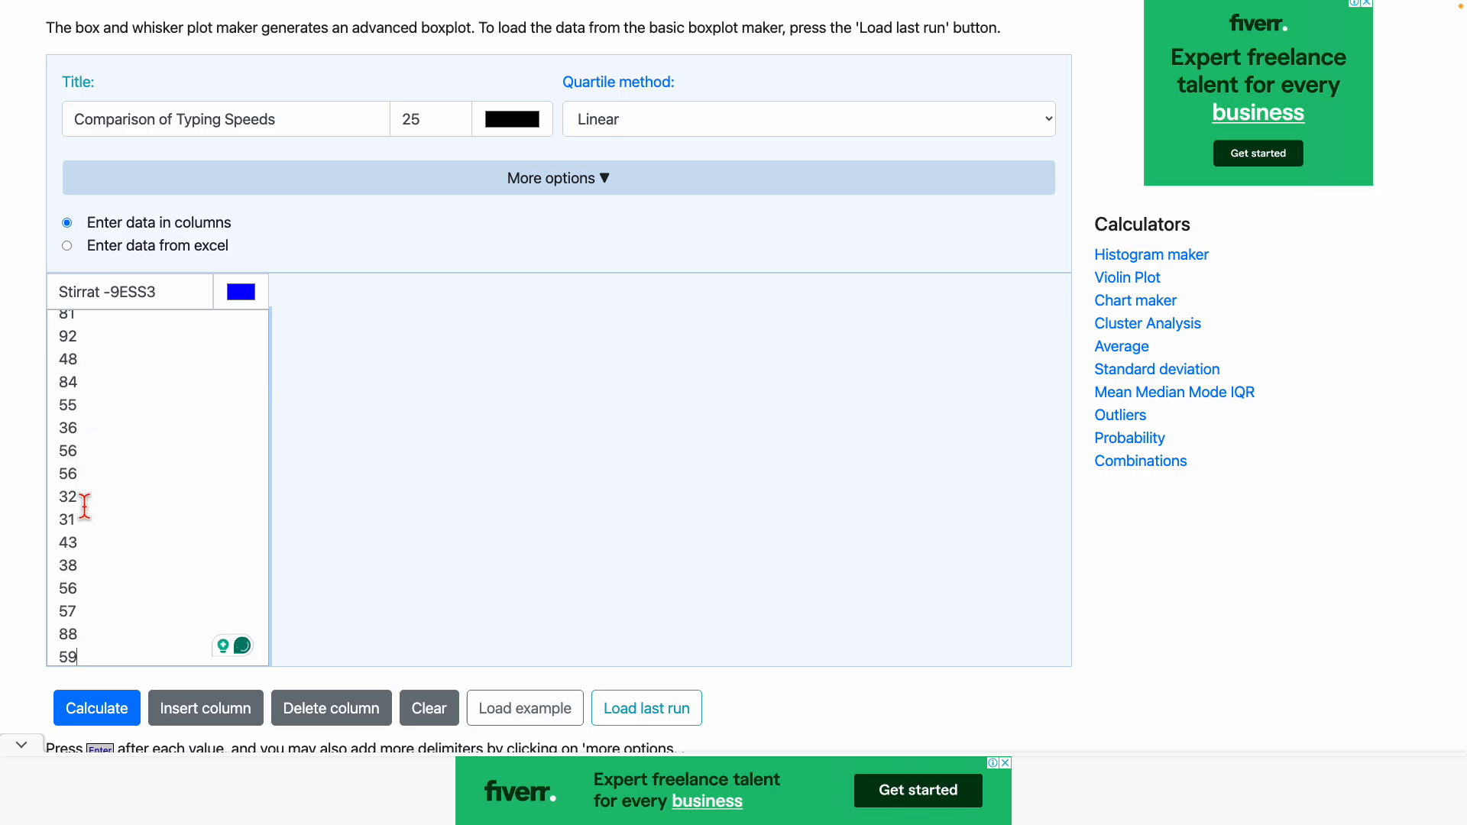
click(108, 707)
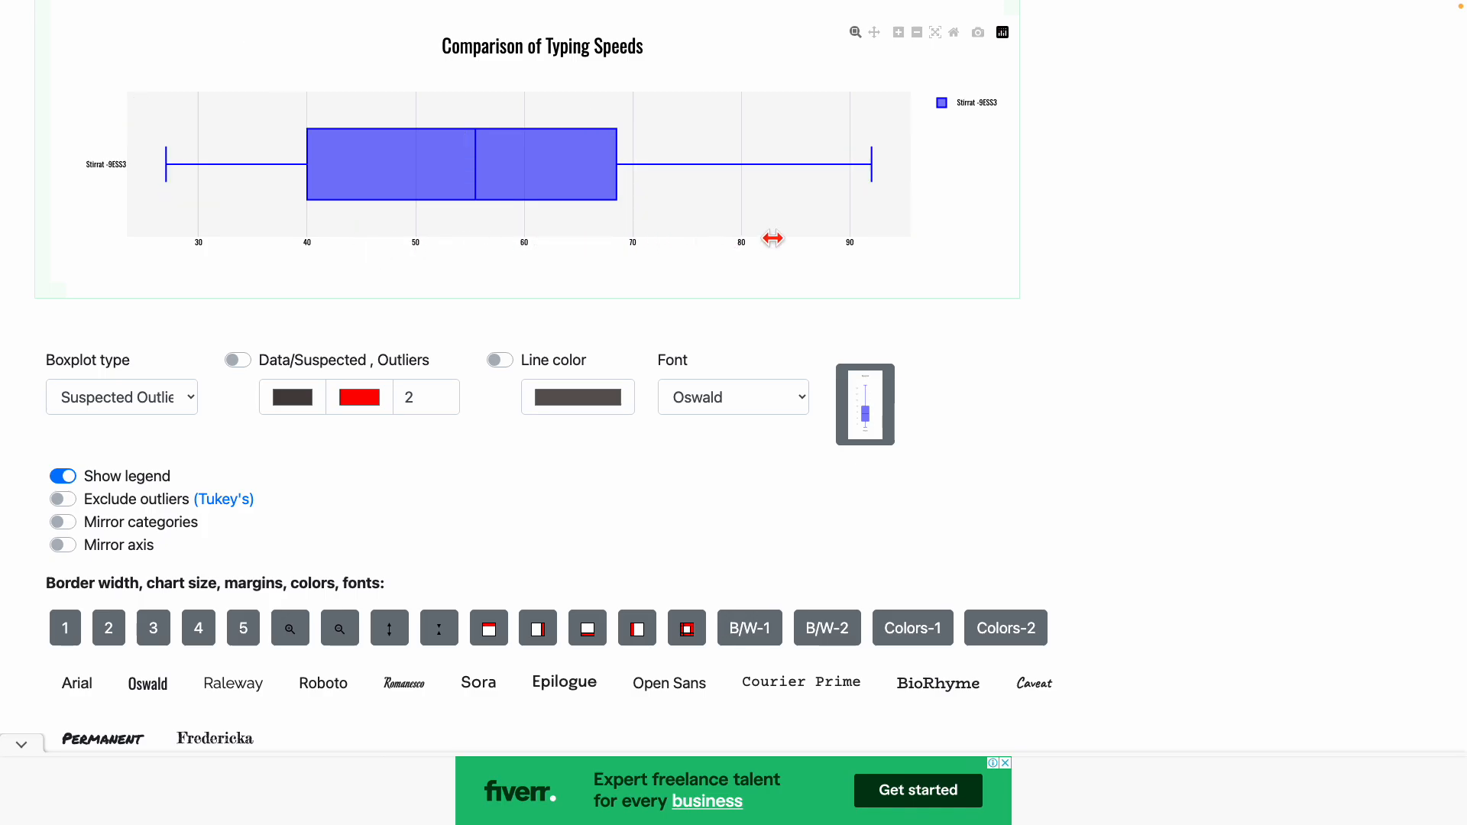
Expand more options, set the category axis title to 'Words per minute', and recalculate the plot.
scroll(917, 283, up, 8)
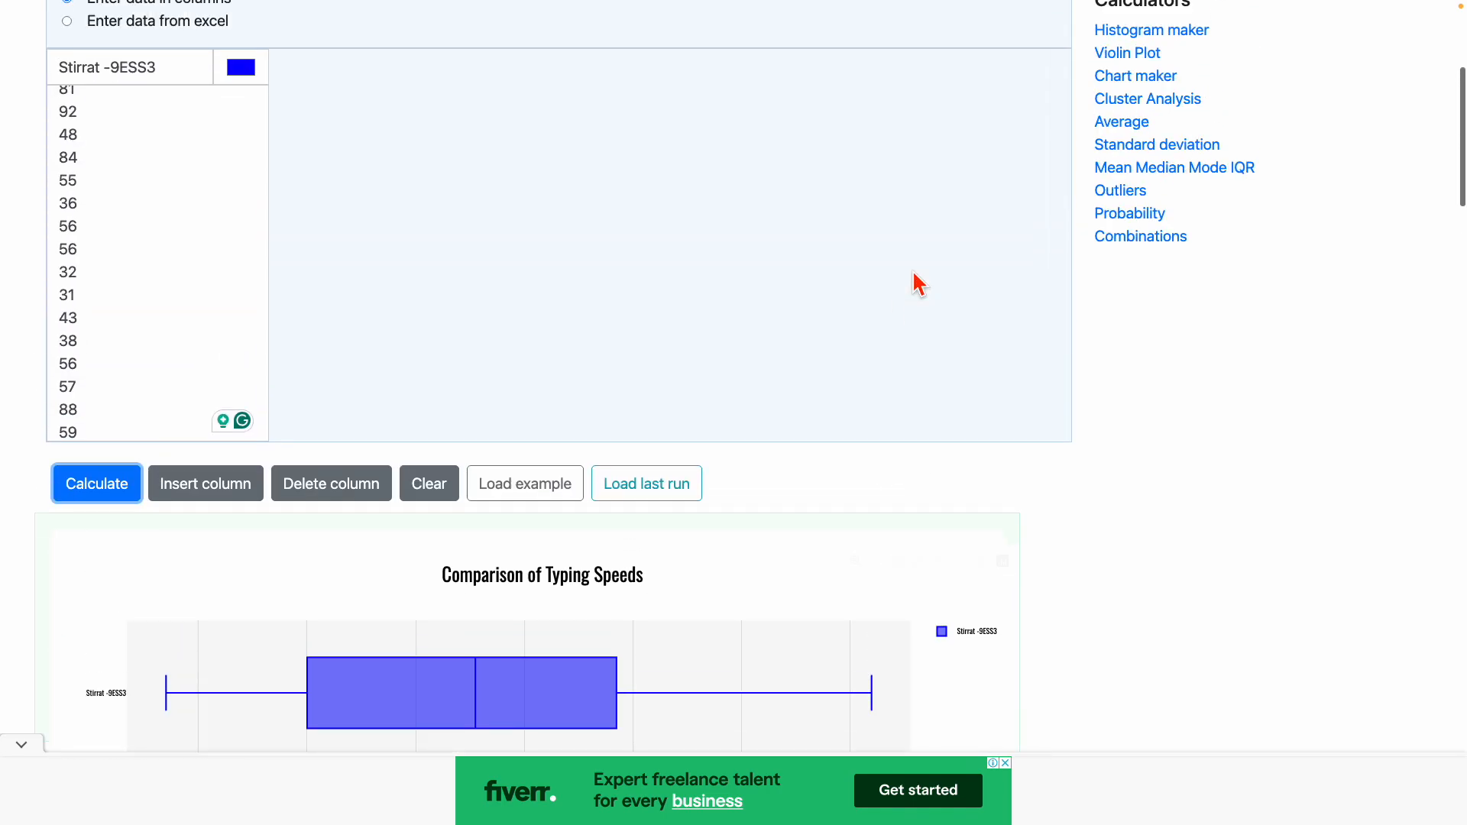
scroll(917, 282, up, 3)
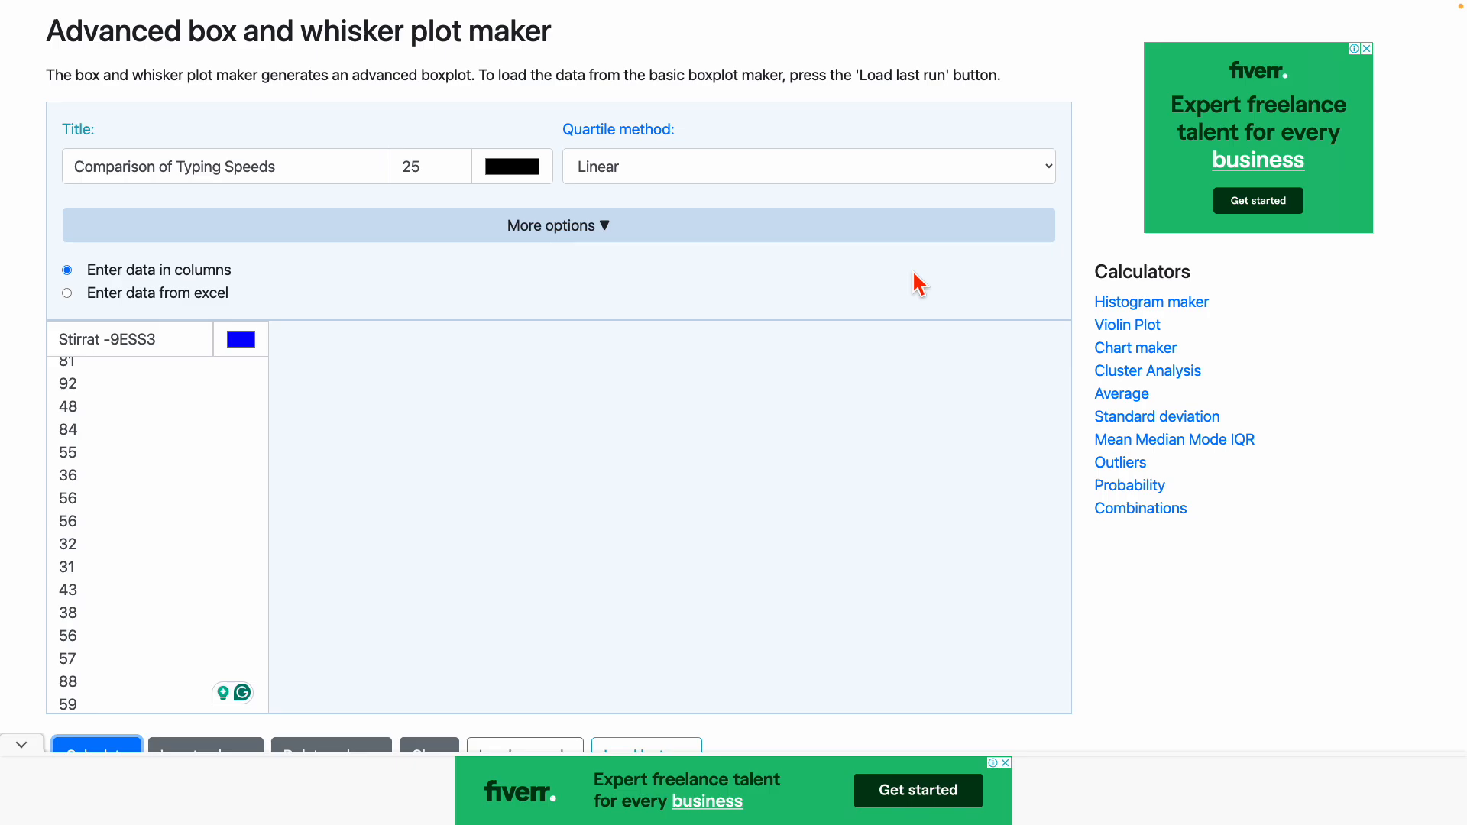
click(604, 227)
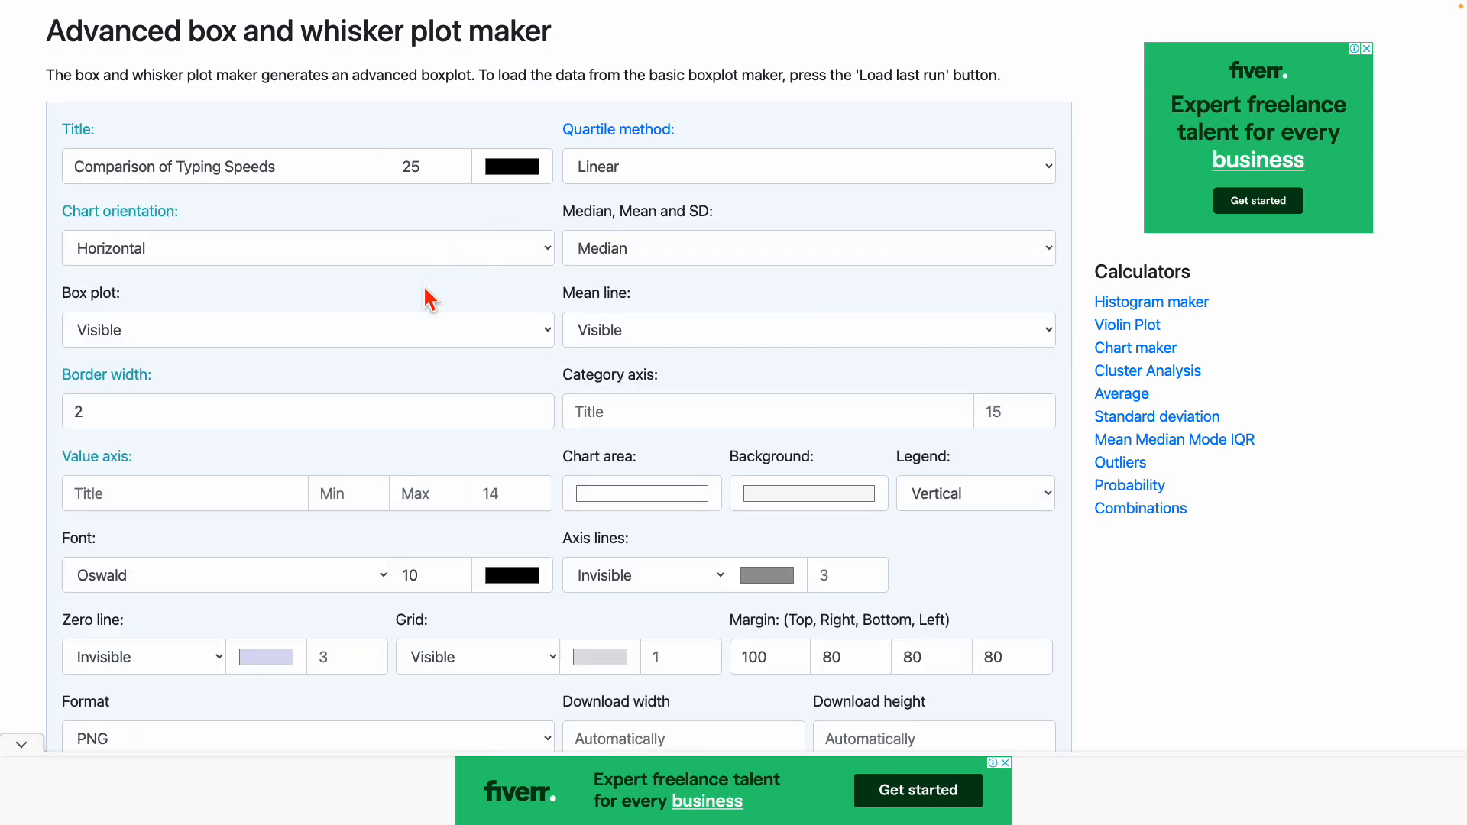
scroll(424, 288, down, 1)
scroll(426, 296, down, 2)
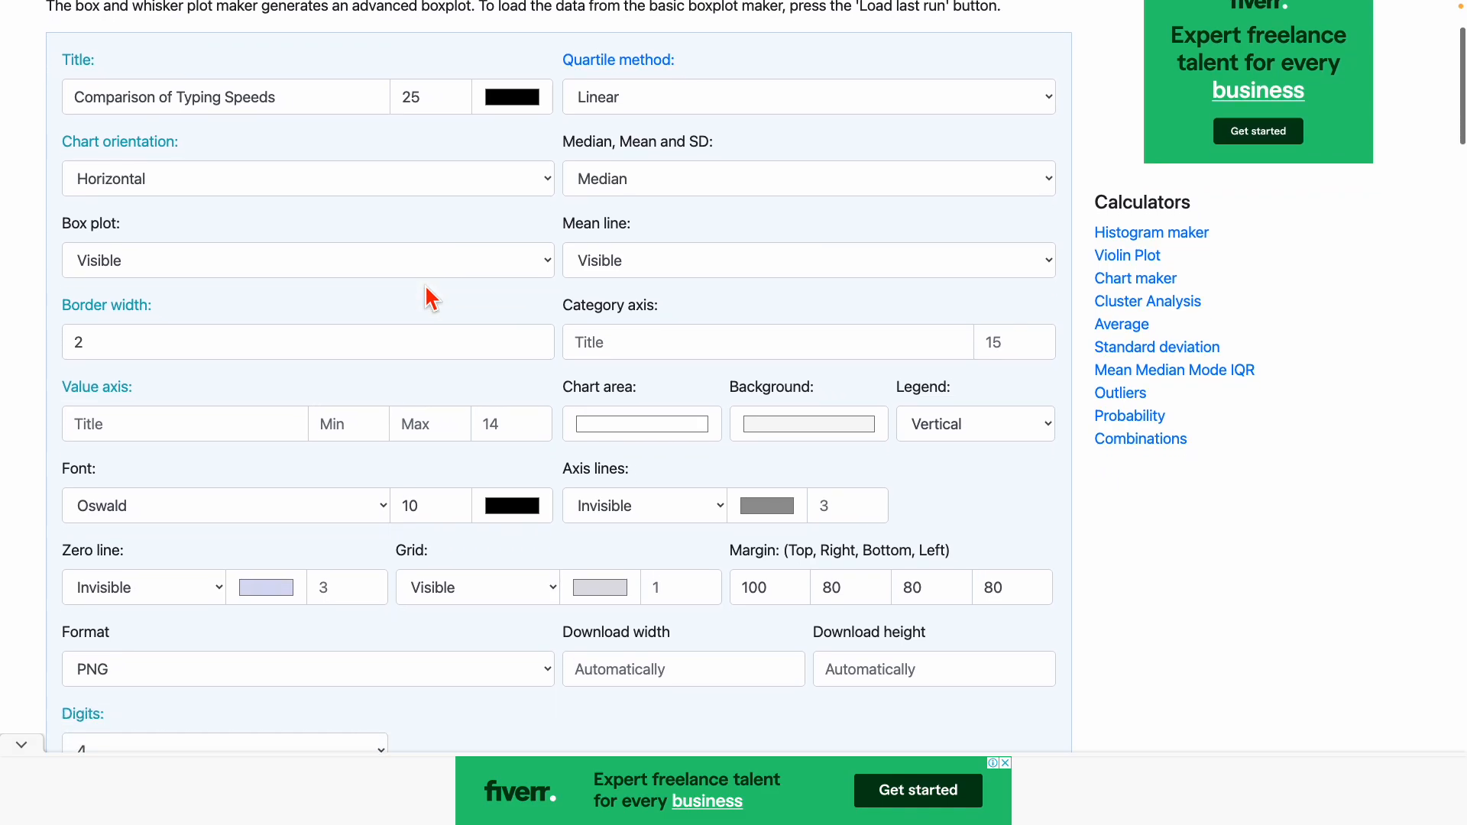
scroll(425, 296, down, 2)
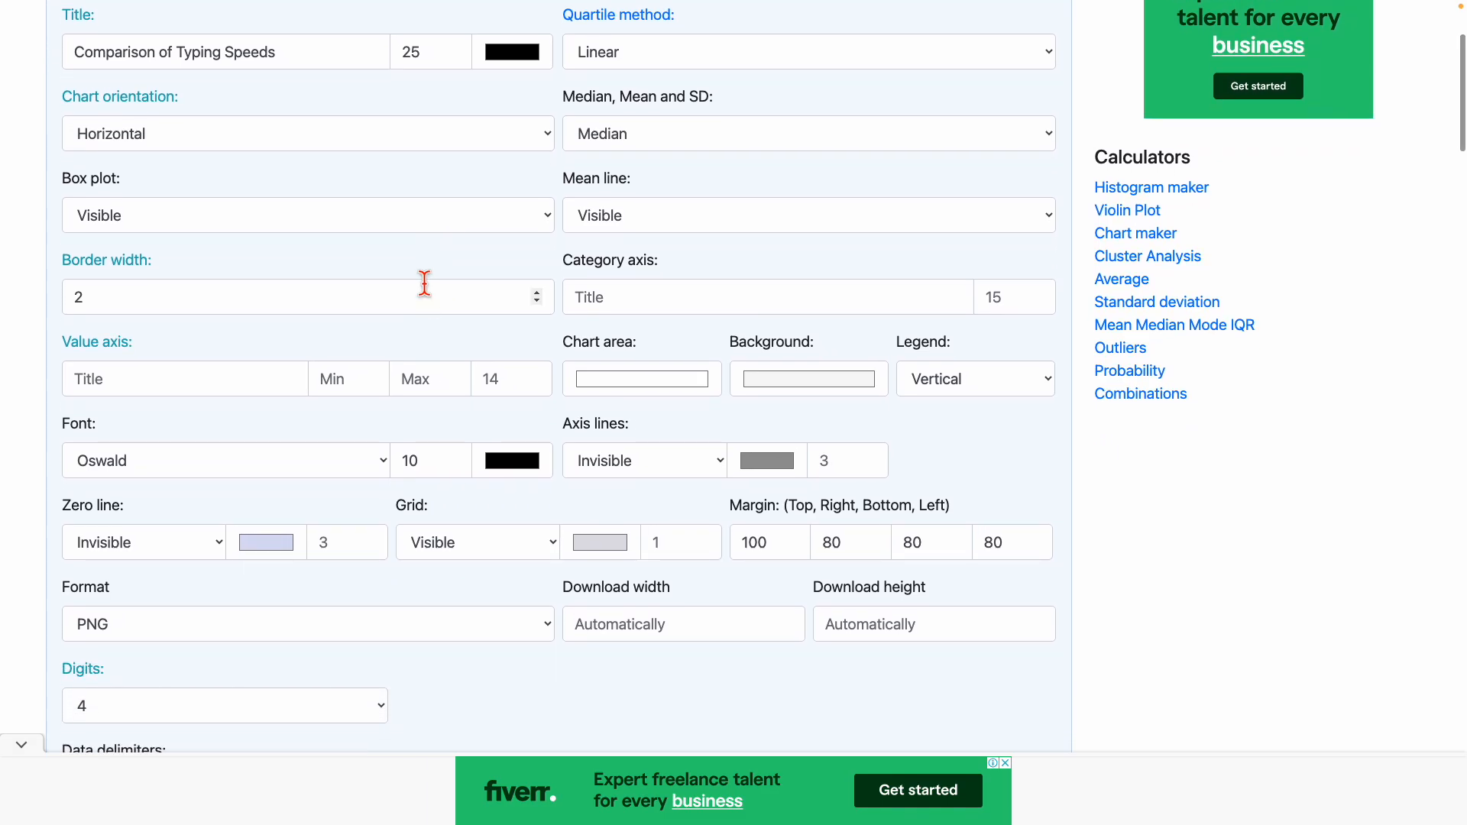
scroll(424, 283, down, 1)
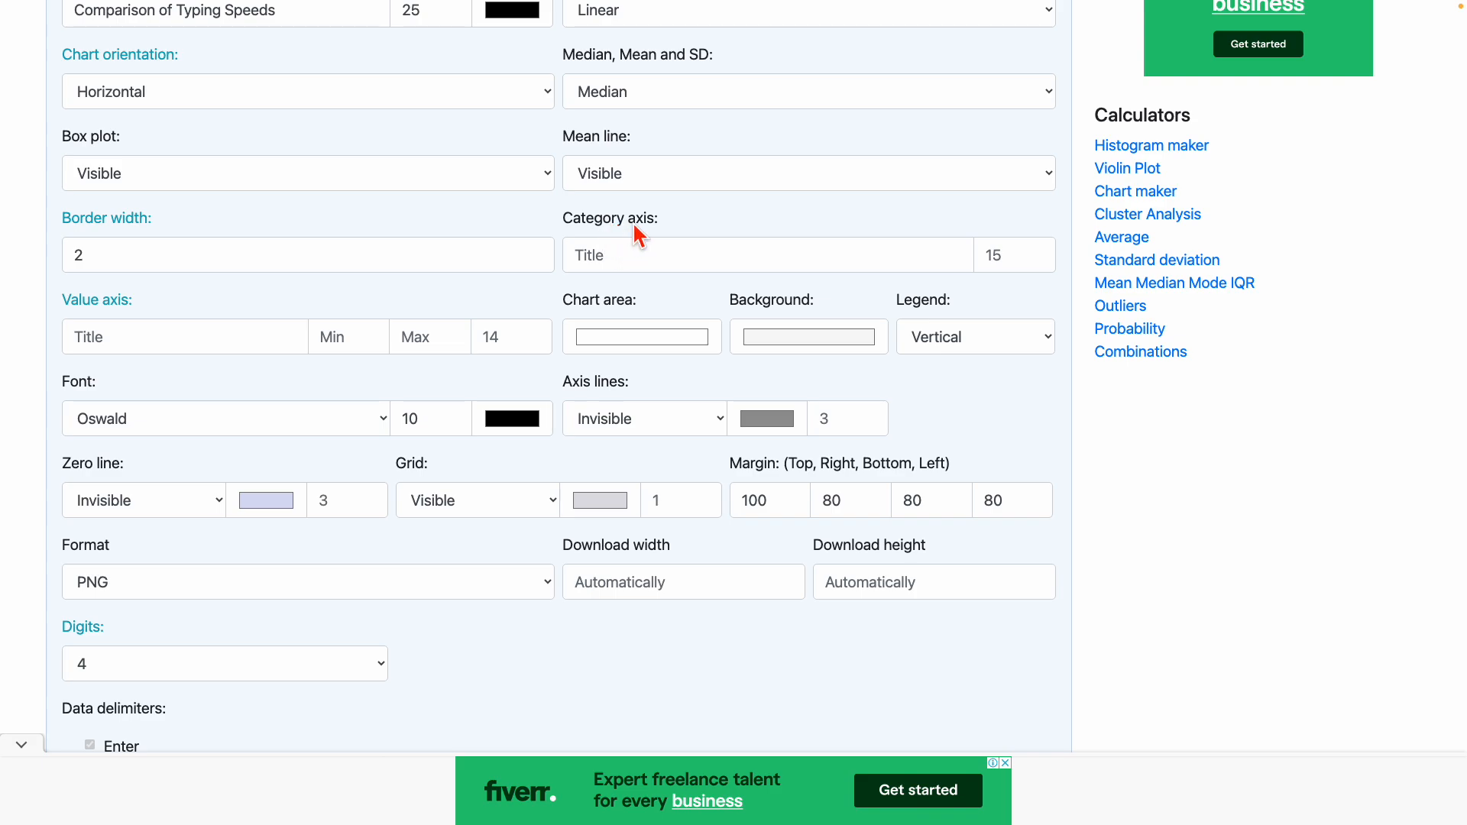
click(627, 258)
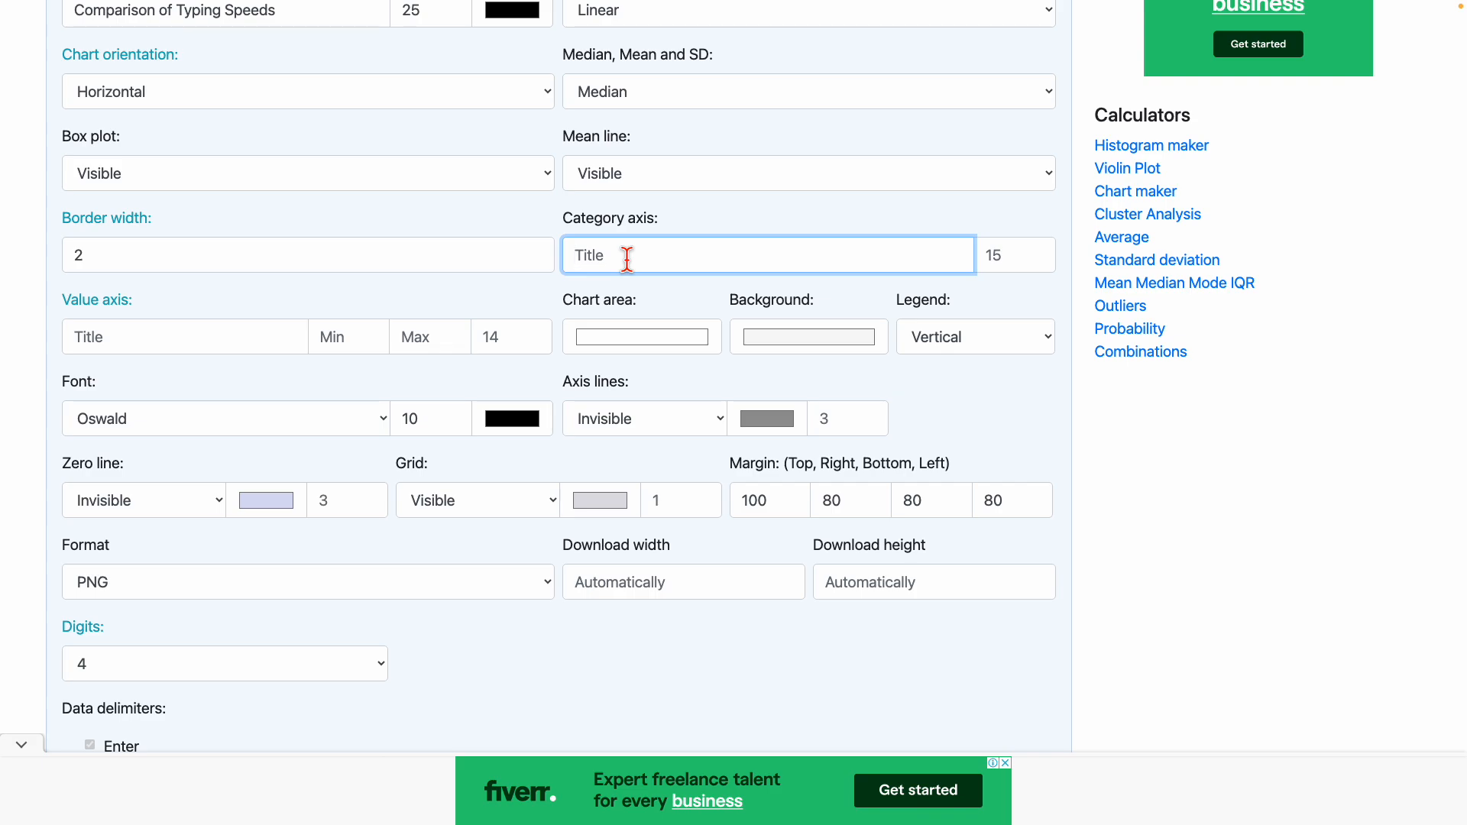
text(Wordf)
key(BackSpace)
text(per minute)
scroll(550, 596, down, 8)
scroll(554, 603, down, 6)
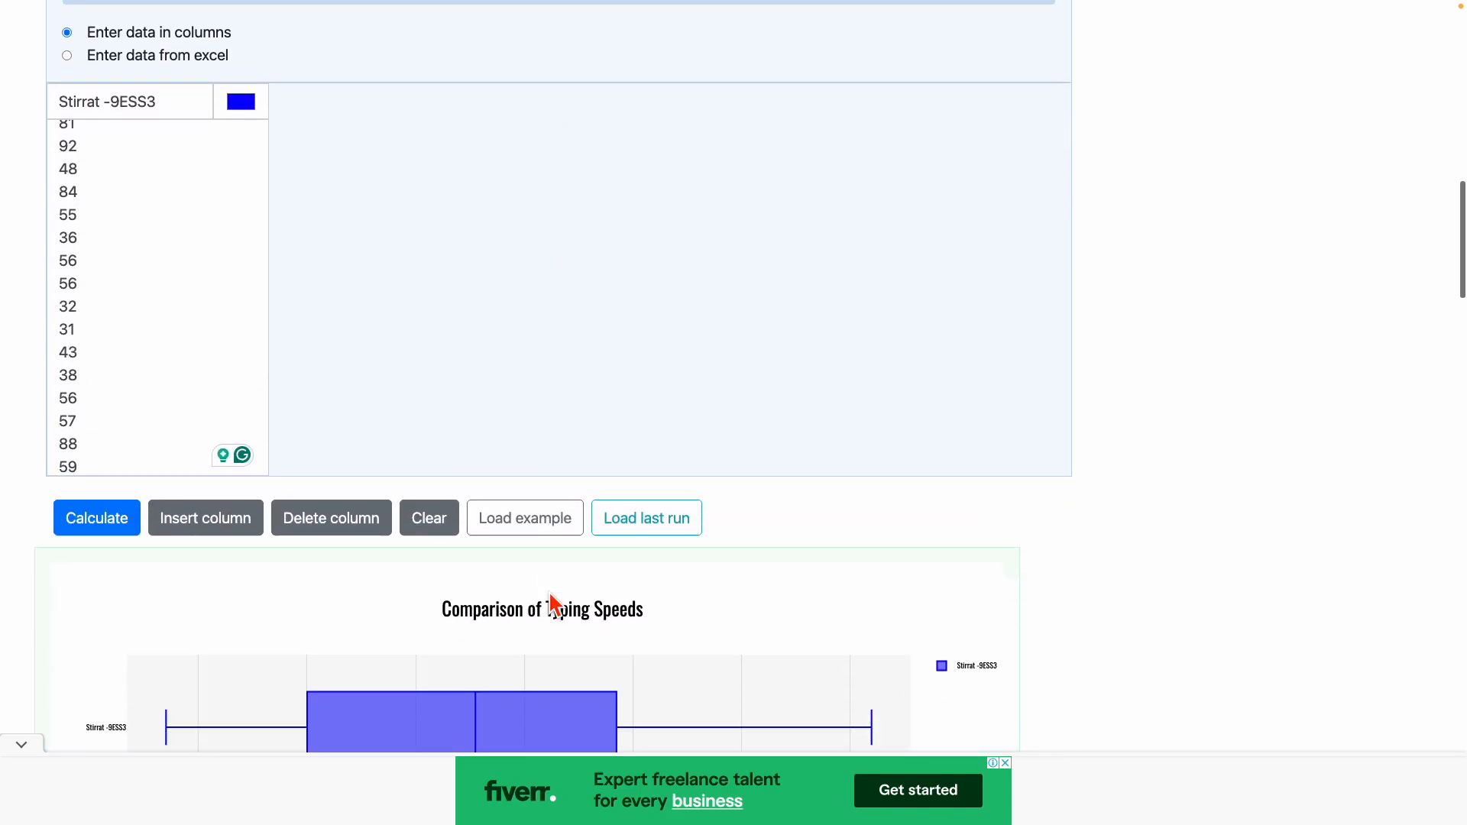
click(114, 457)
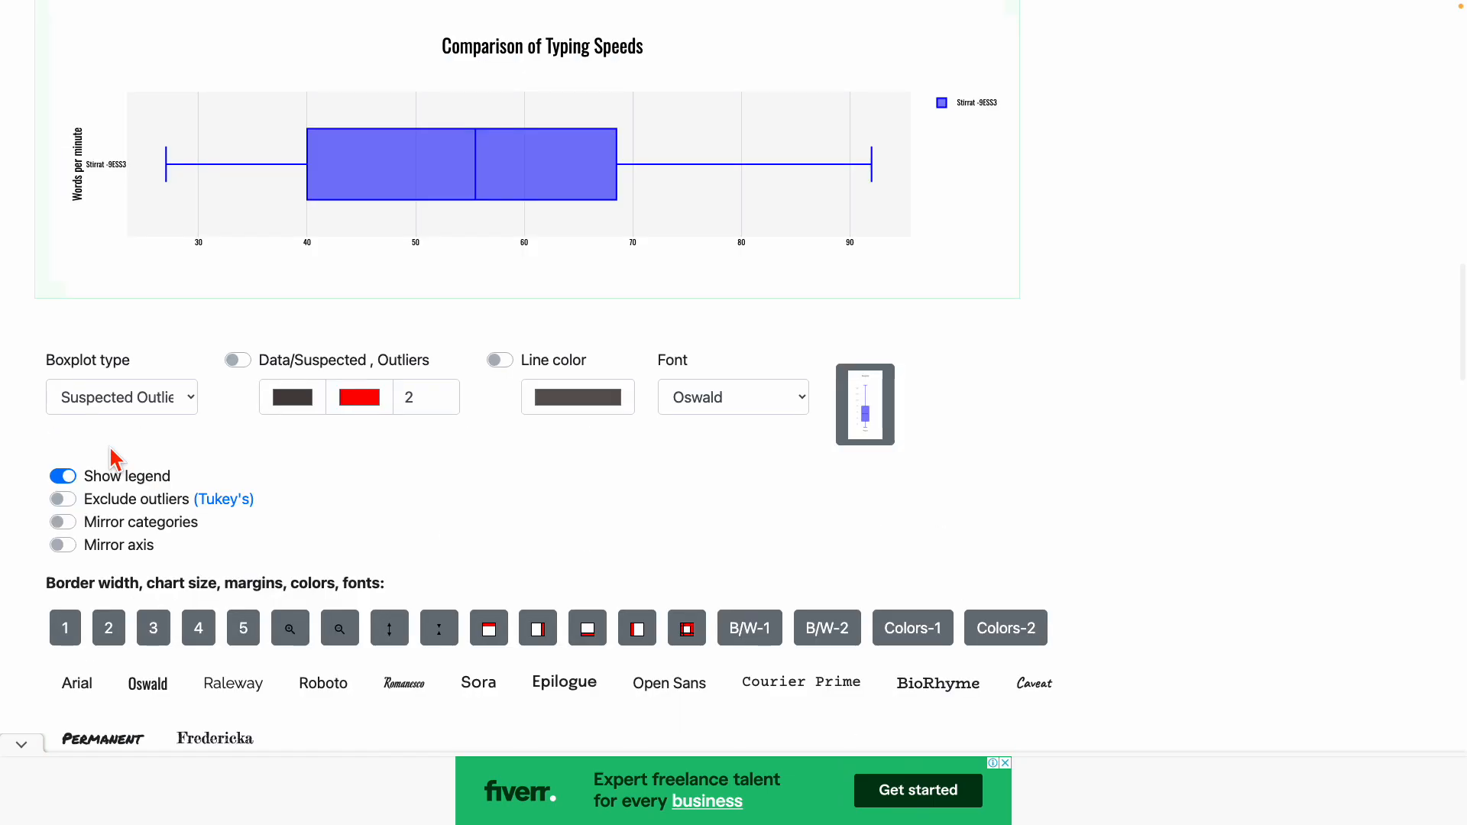
Change the category axis title to 'Class'.
scroll(596, 363, up, 1)
scroll(597, 363, up, 12)
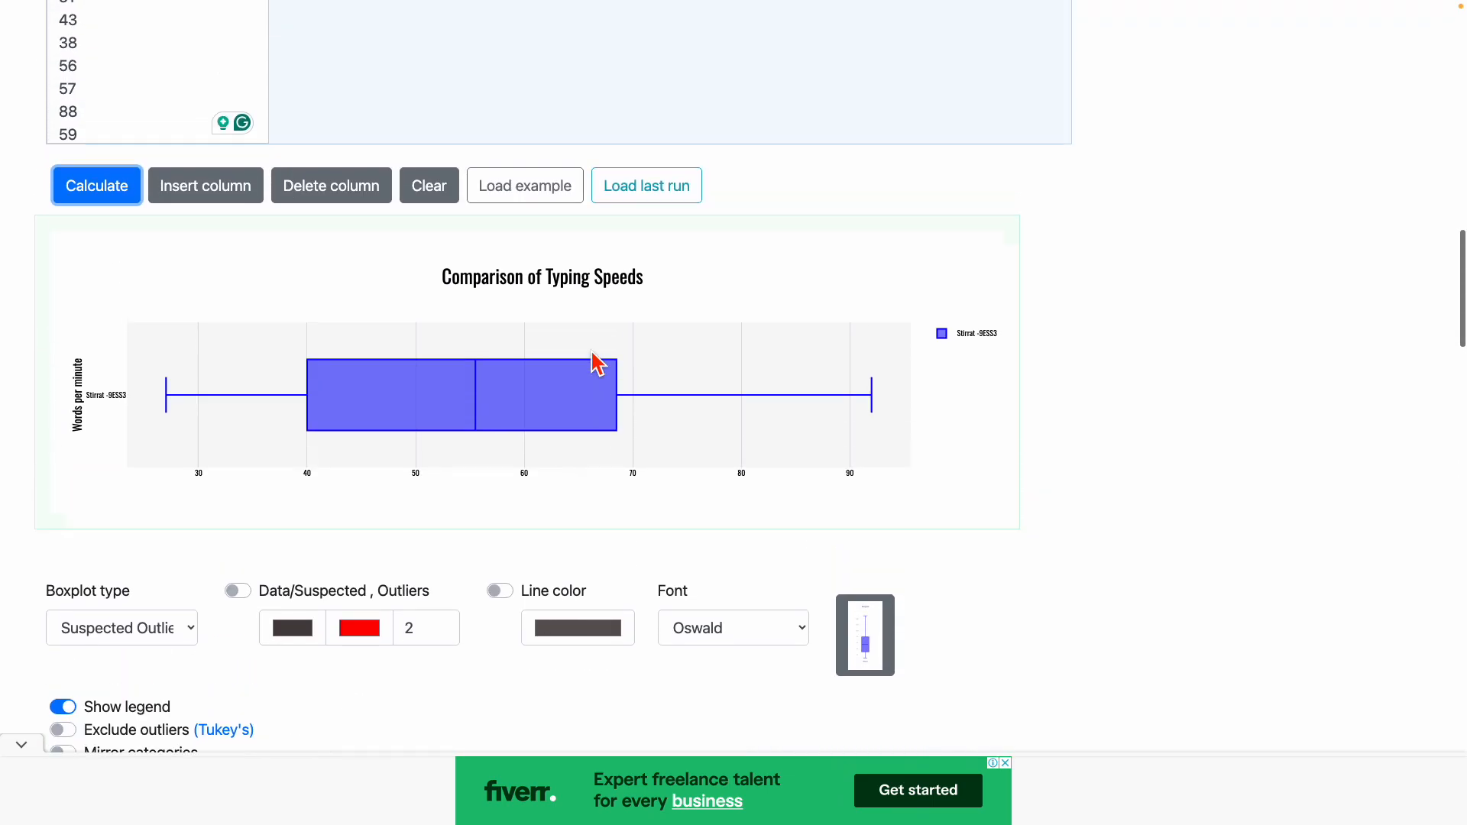
scroll(603, 446, down, 1)
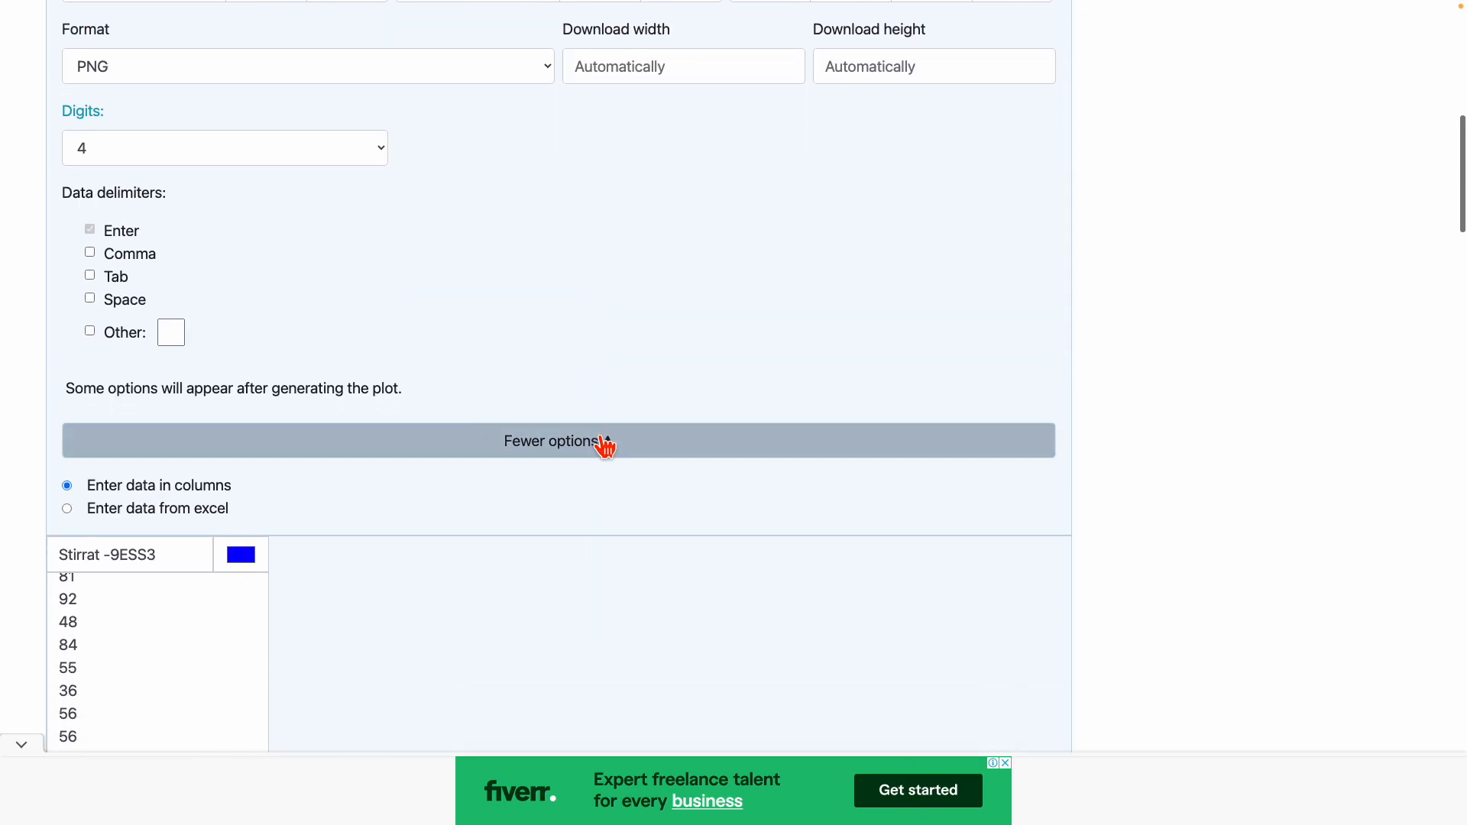
scroll(603, 445, up, 3)
scroll(604, 447, up, 3)
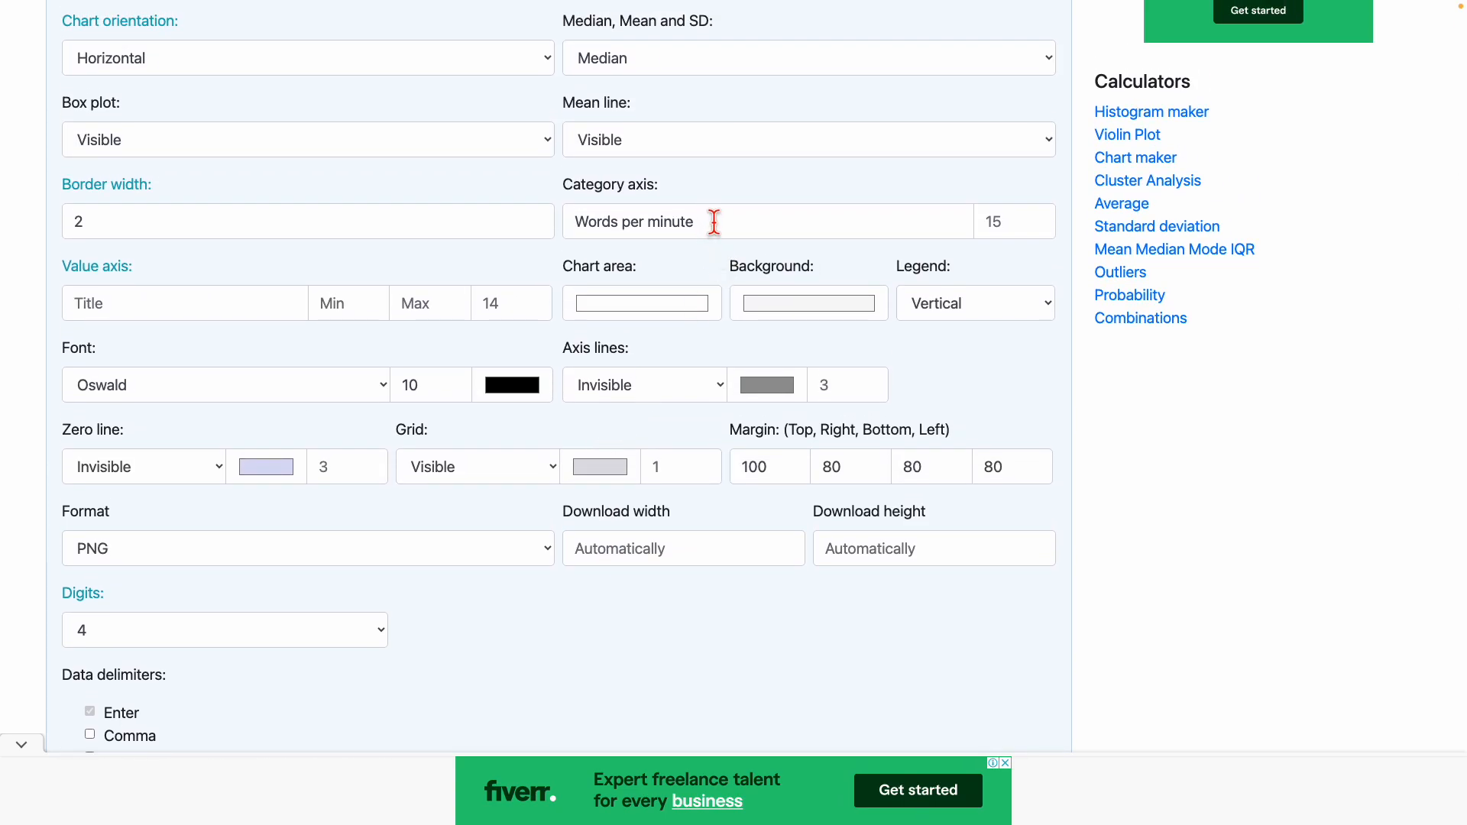
click(714, 221)
scroll(502, 671, down, 3)
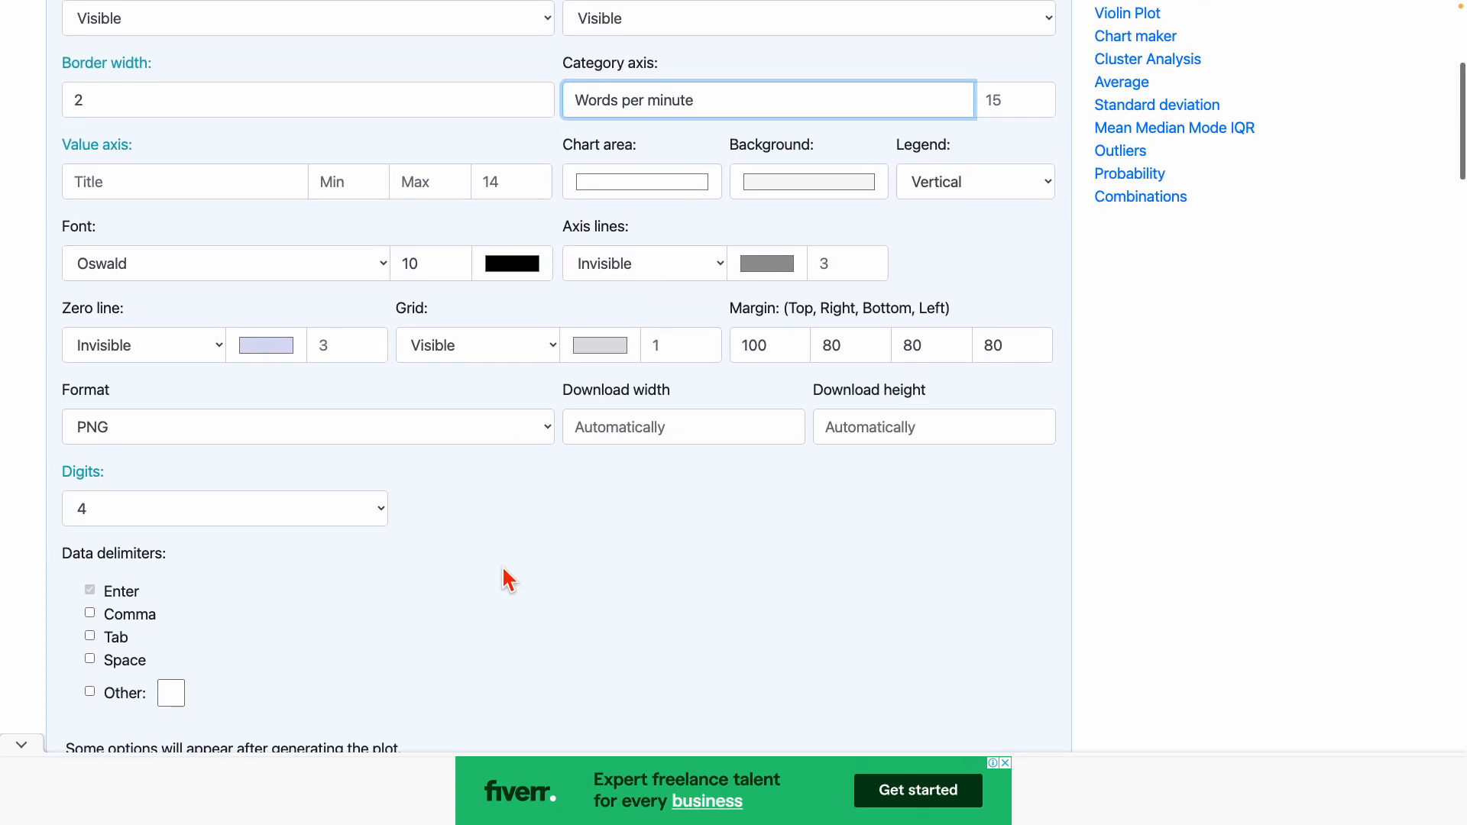
scroll(509, 581, up, 1)
scroll(509, 581, down, 7)
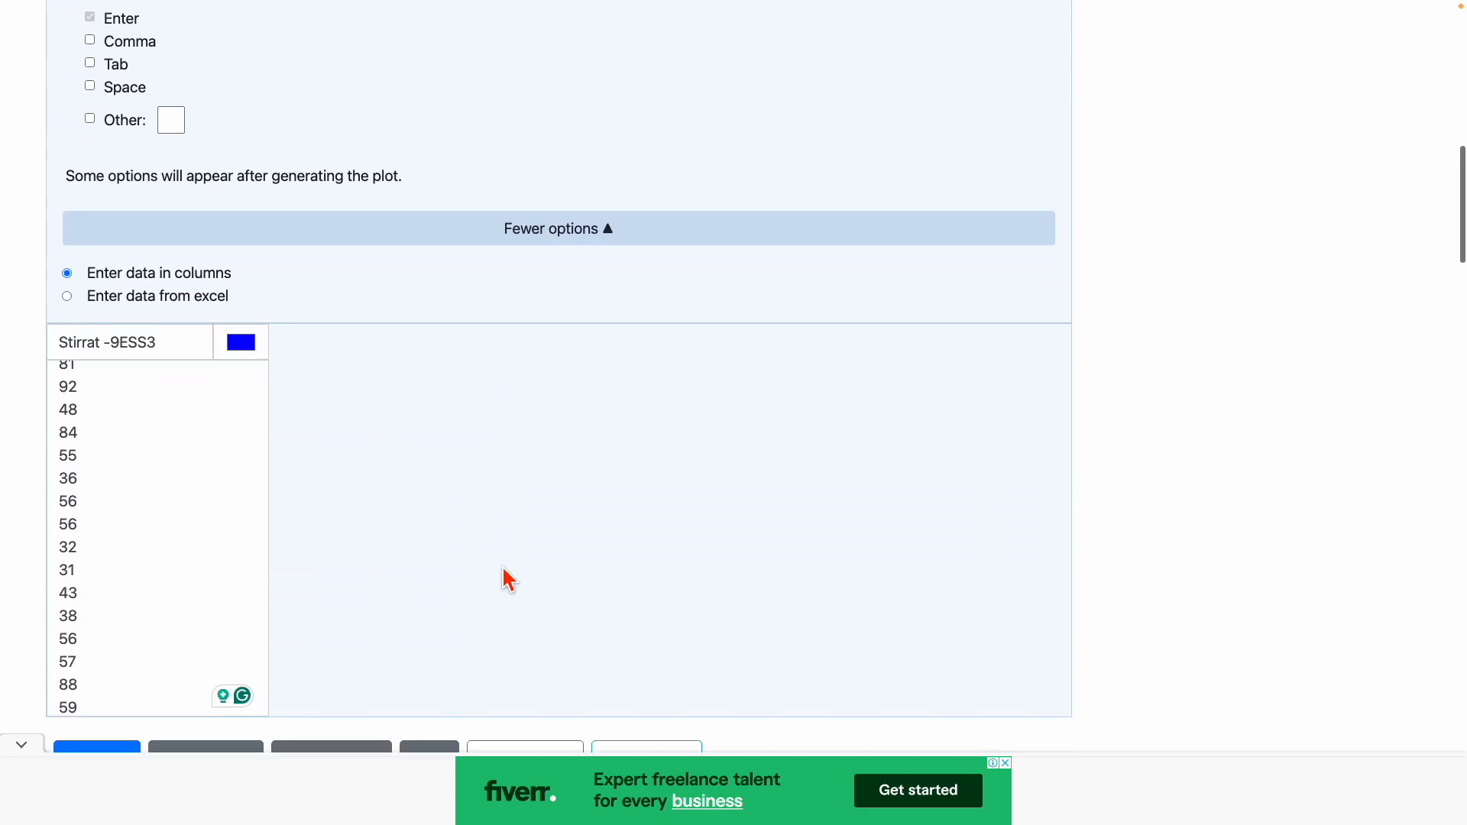
scroll(509, 581, down, 5)
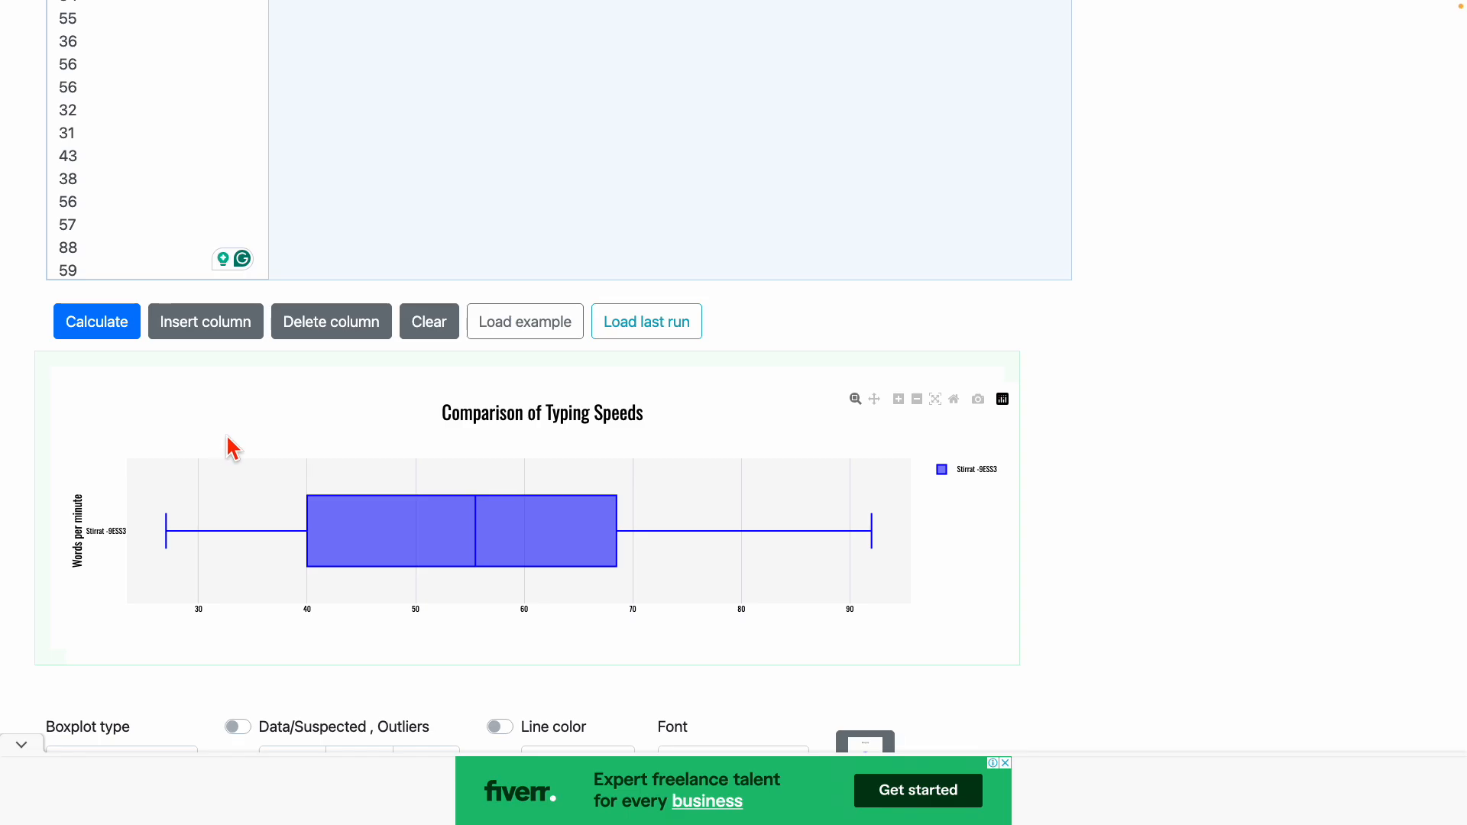
scroll(229, 448, up, 10)
scroll(471, 390, up, 10)
drag(711, 423, 569, 421)
text(Class)
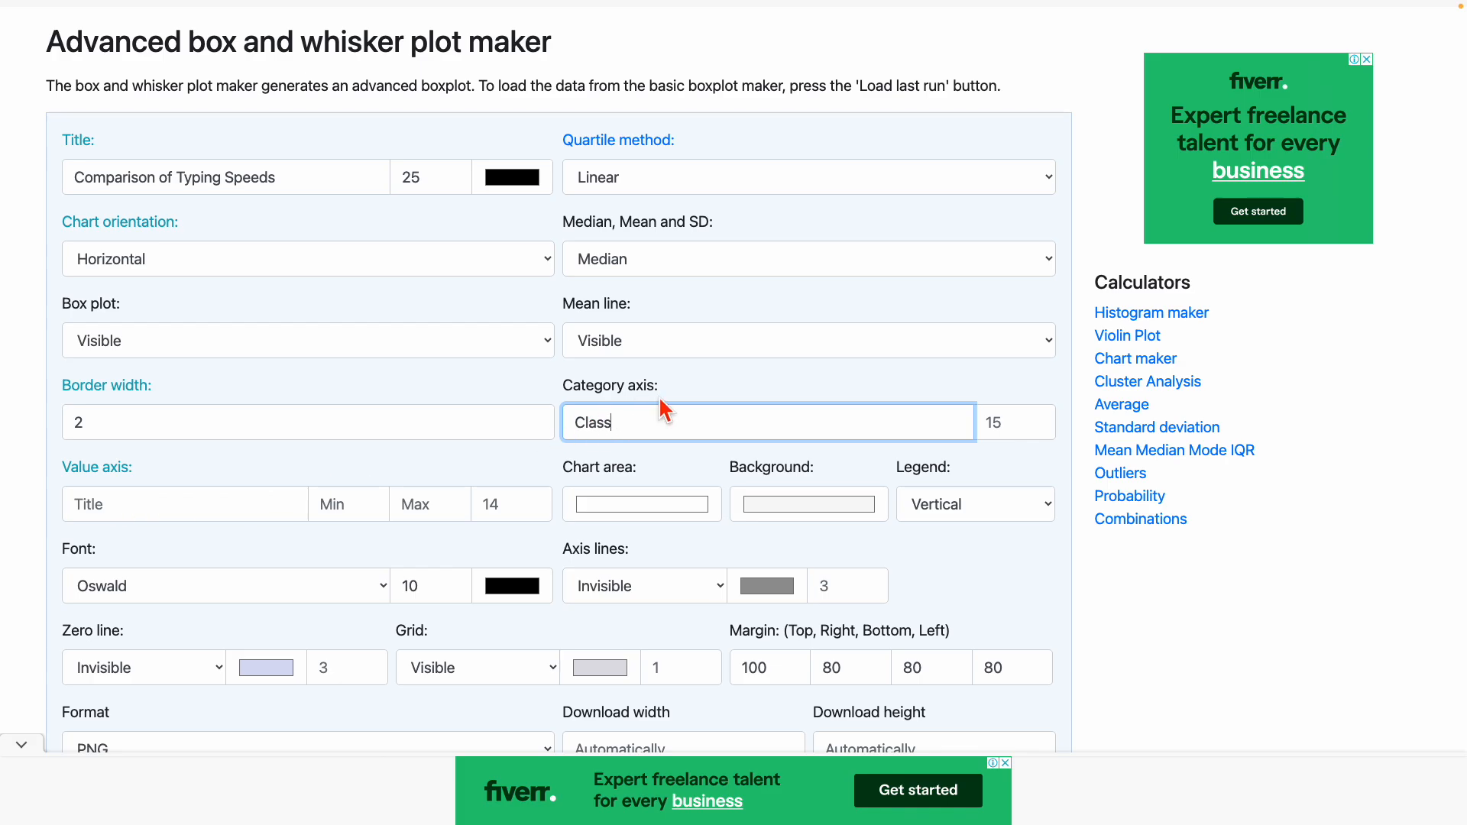
scroll(142, 512, down, 10)
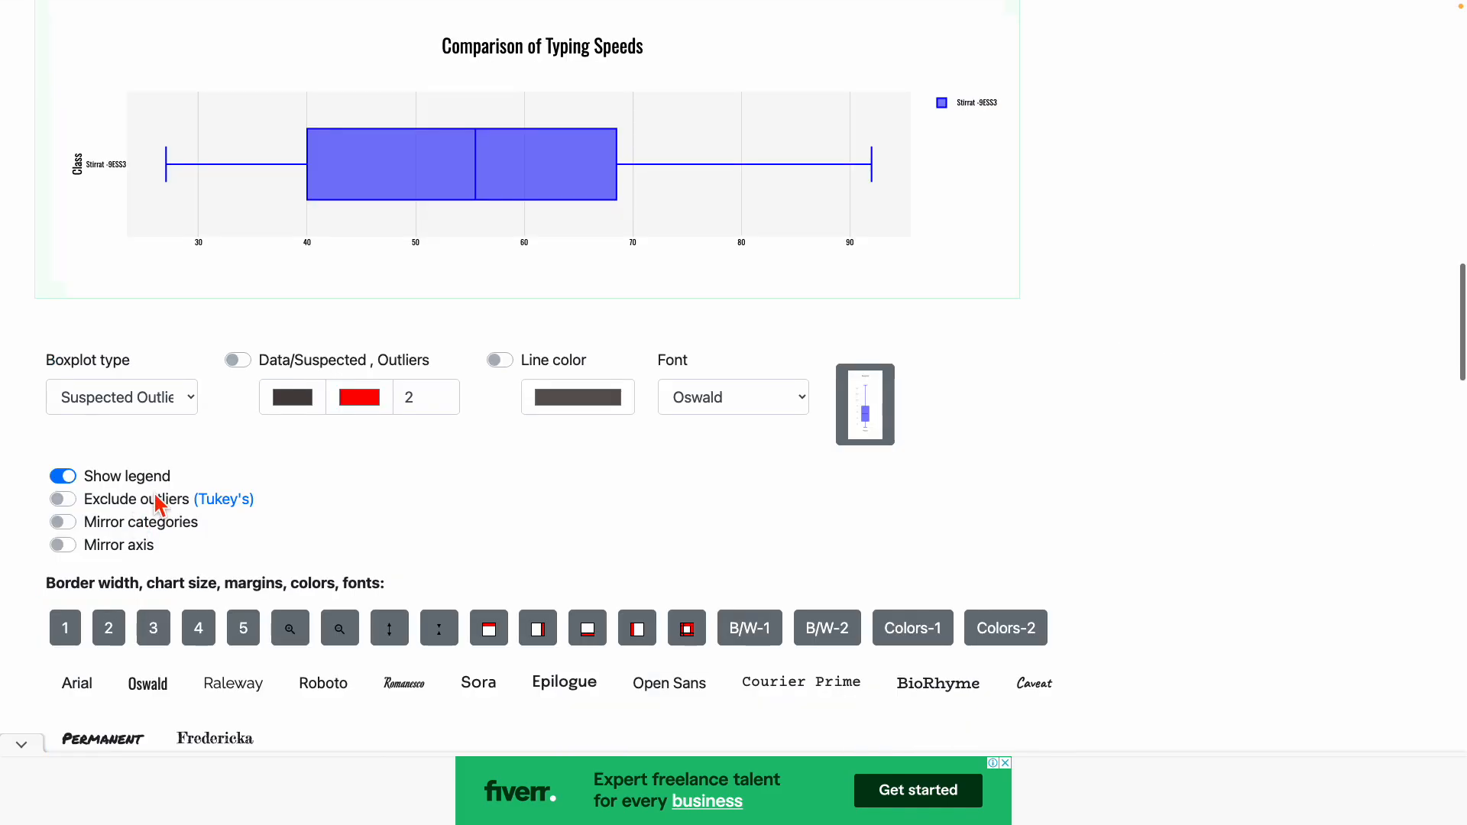
scroll(293, 290, up, 15)
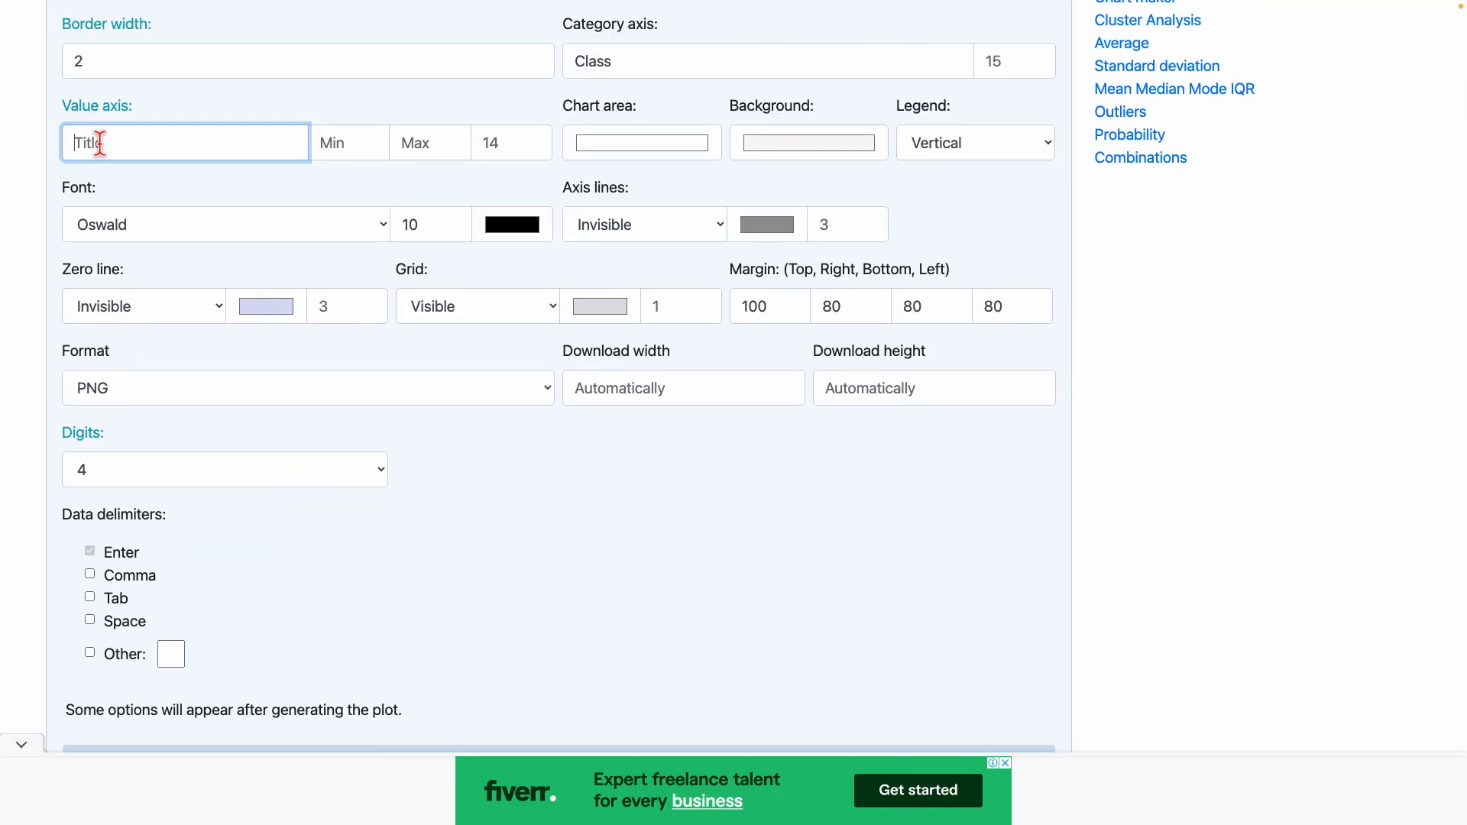
Set the value axis title to 'Words per minute' and recalculate the box plot.
text(Words per minute)
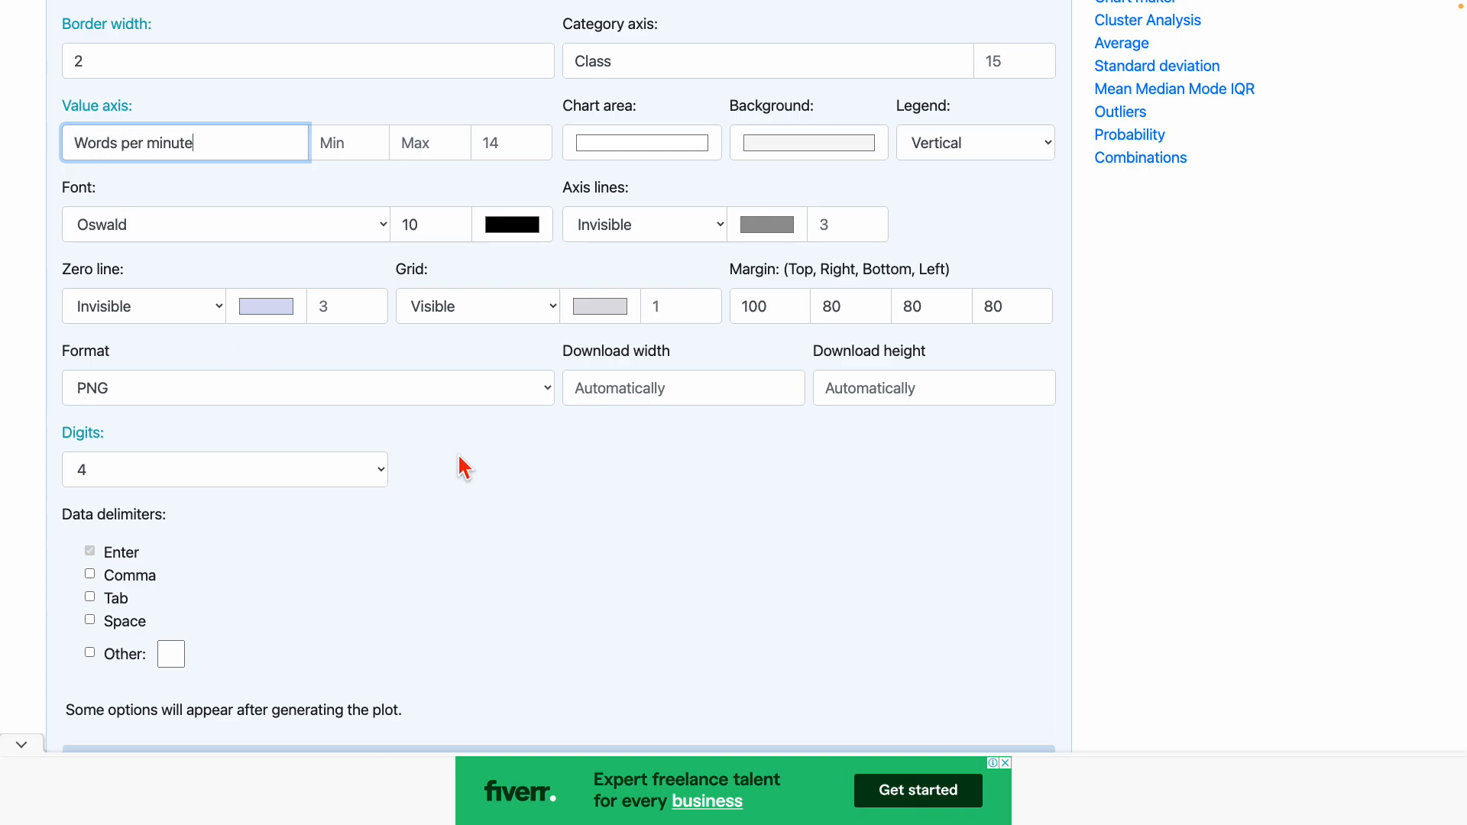
key(Return)
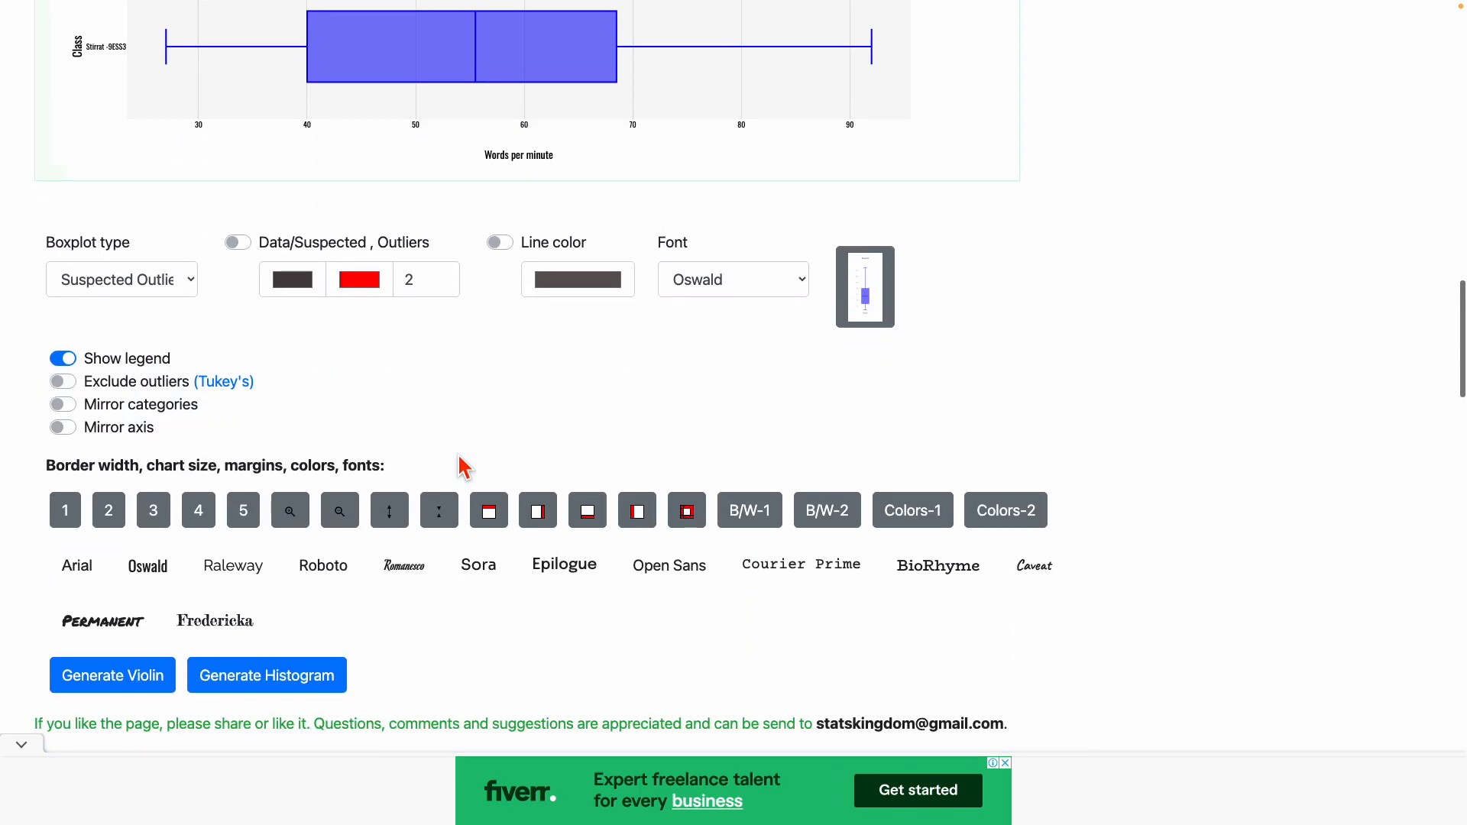
scroll(464, 462, up, 3)
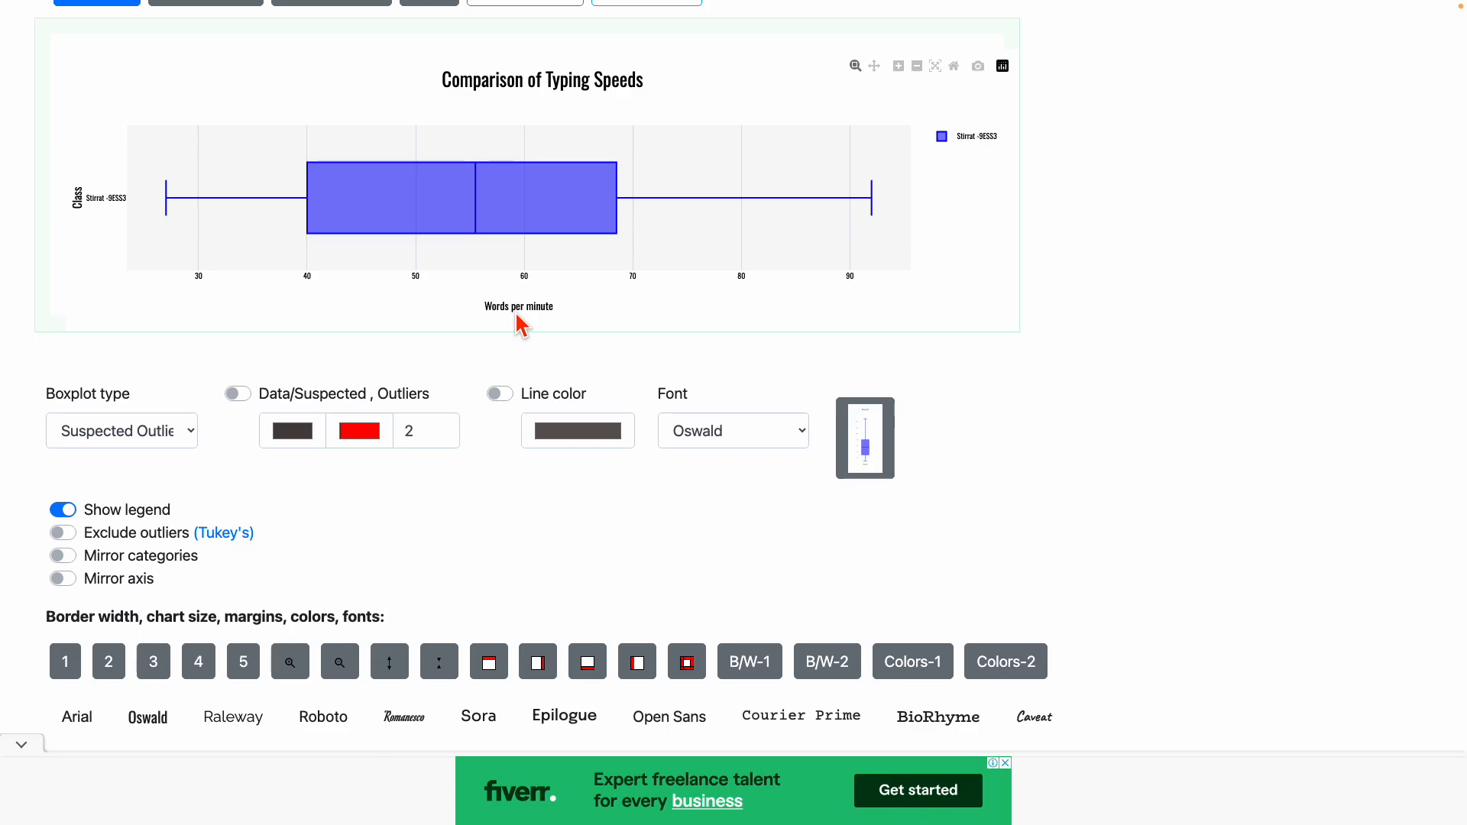
Copy the Number of Words values B2:B16 from the 9ESS2-KES sheet.
mouse_move(480, 2)
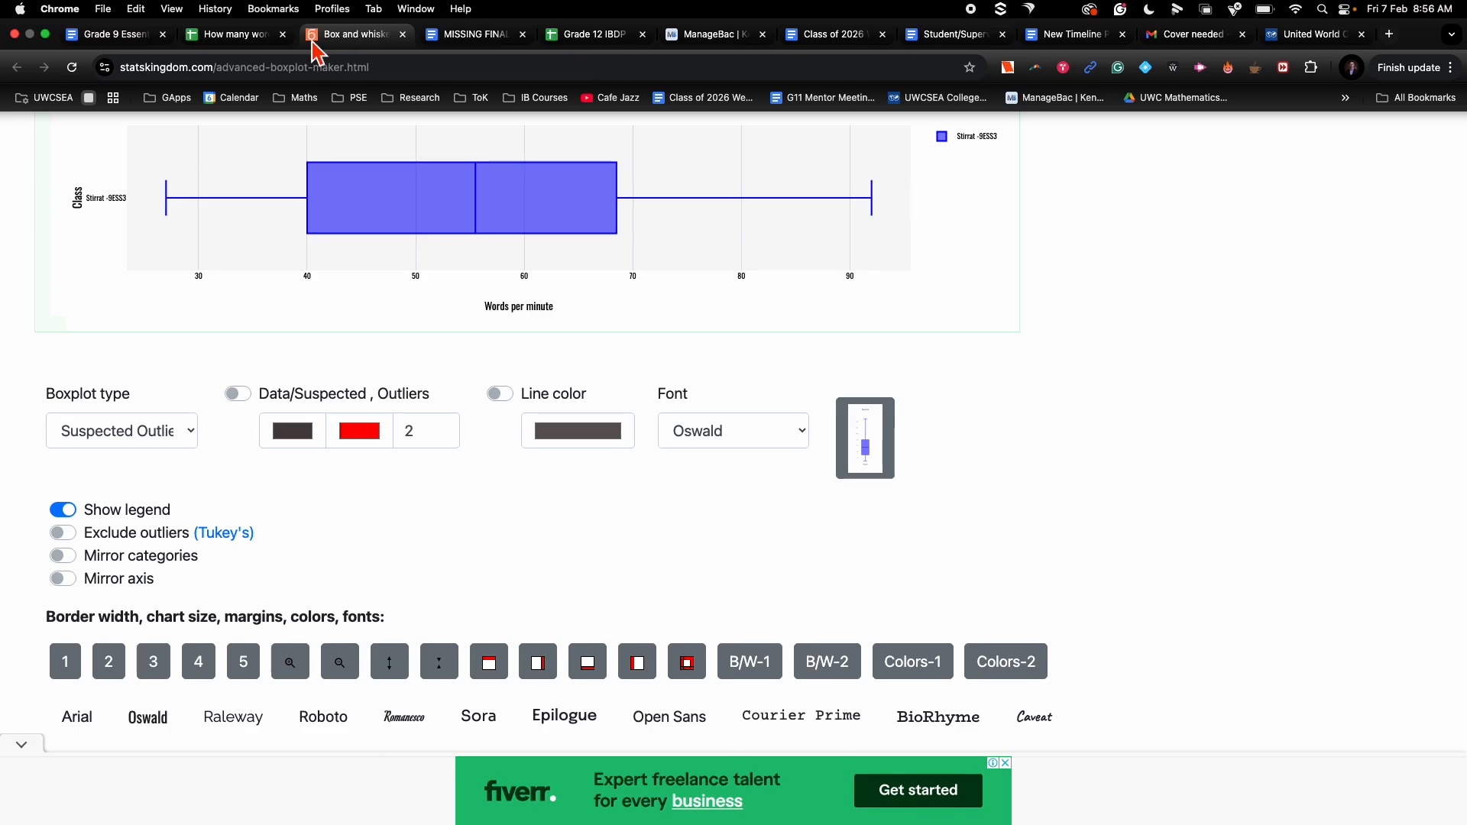
click(254, 36)
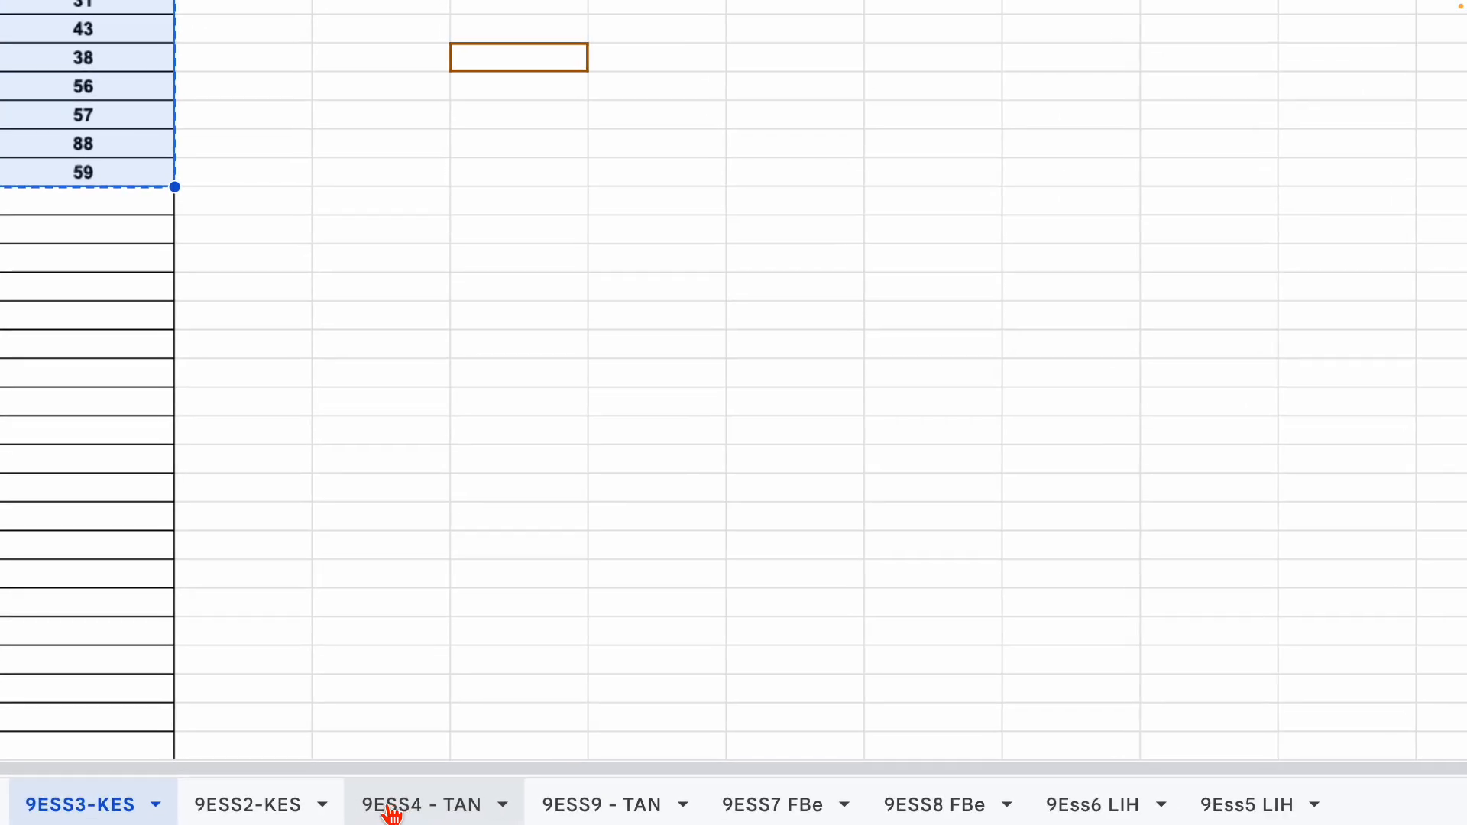
click(291, 812)
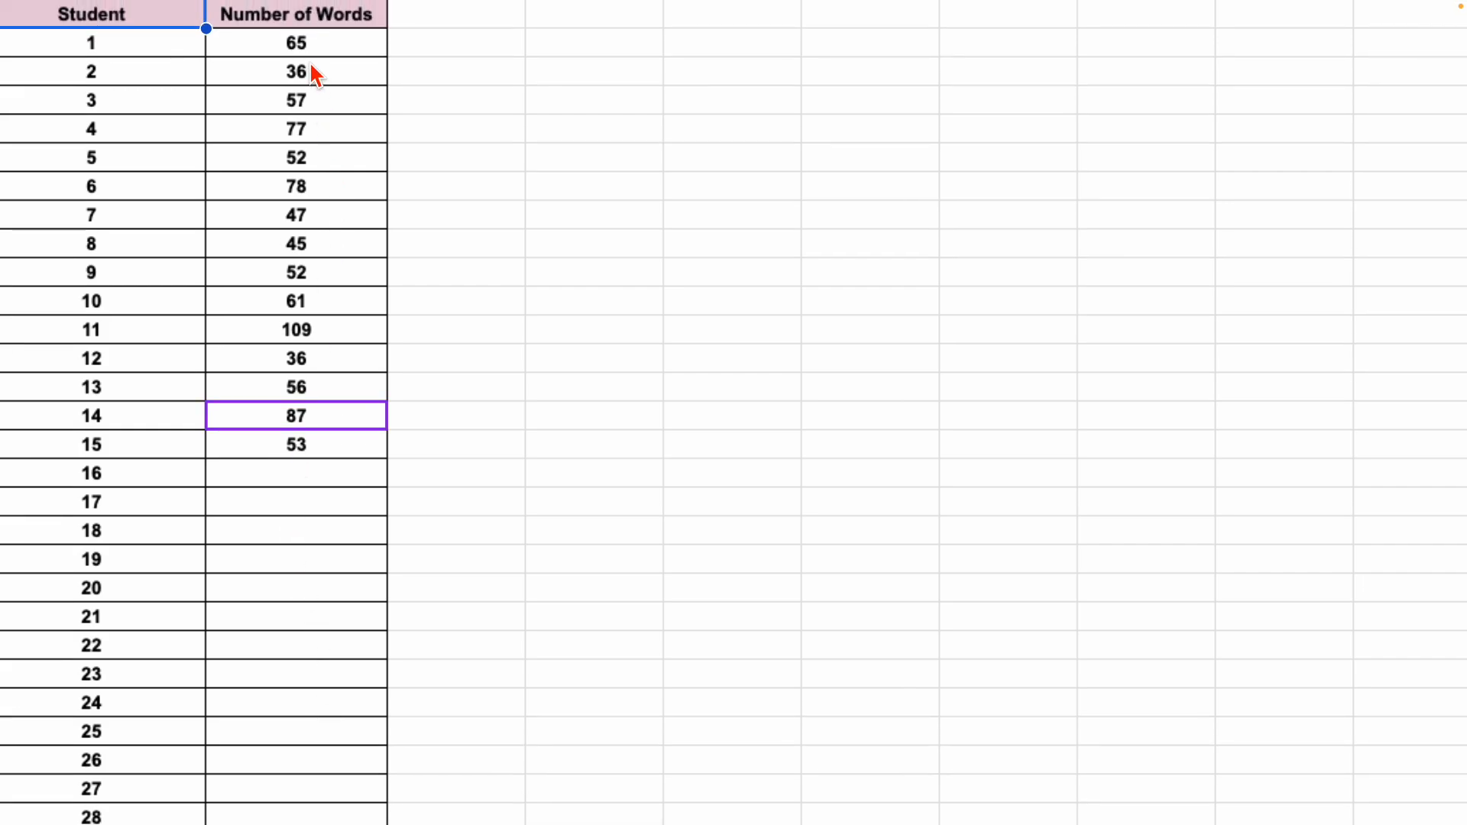
drag(307, 44, 309, 450)
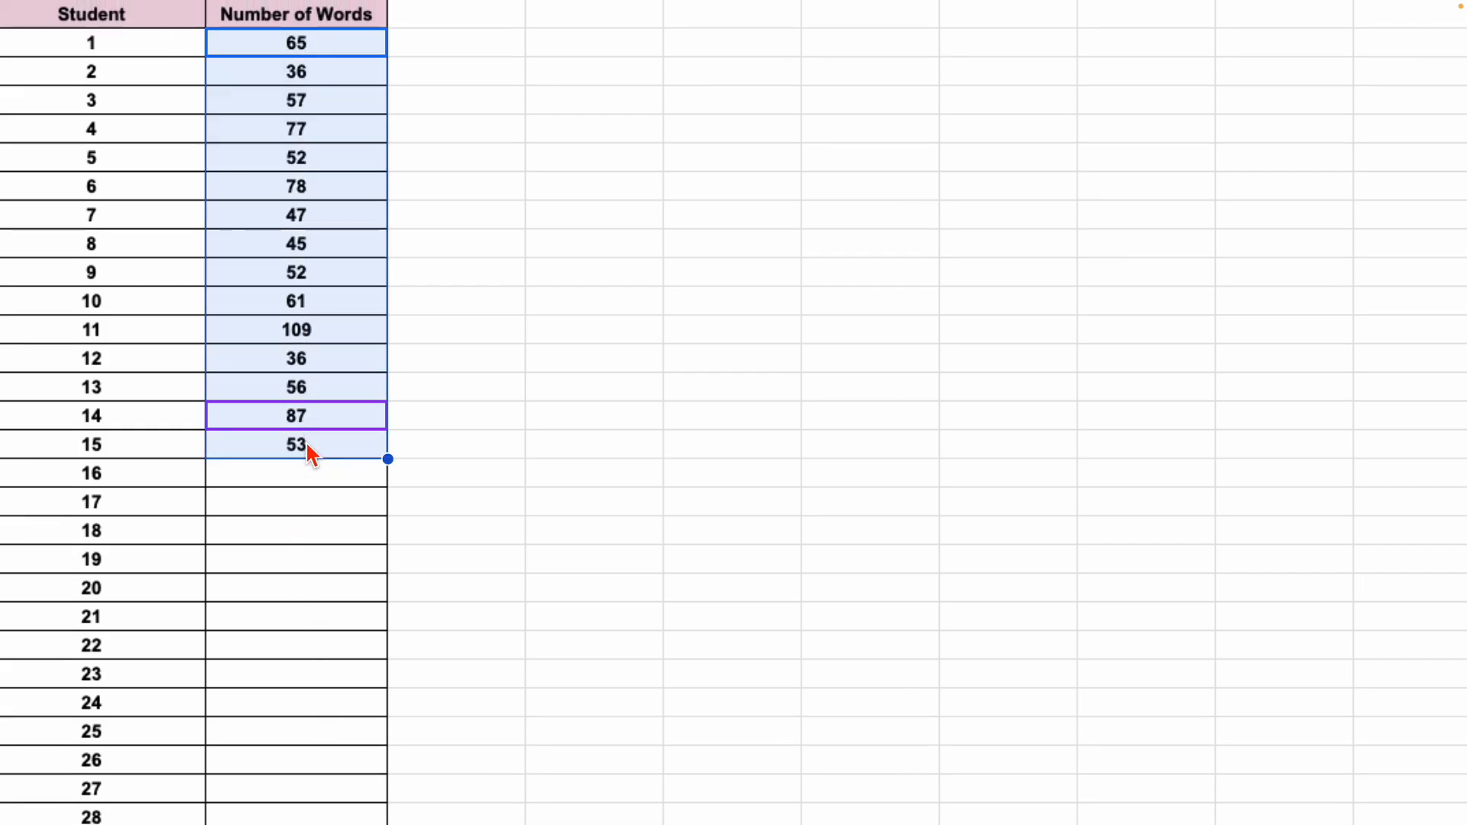
key(ctrl+c)
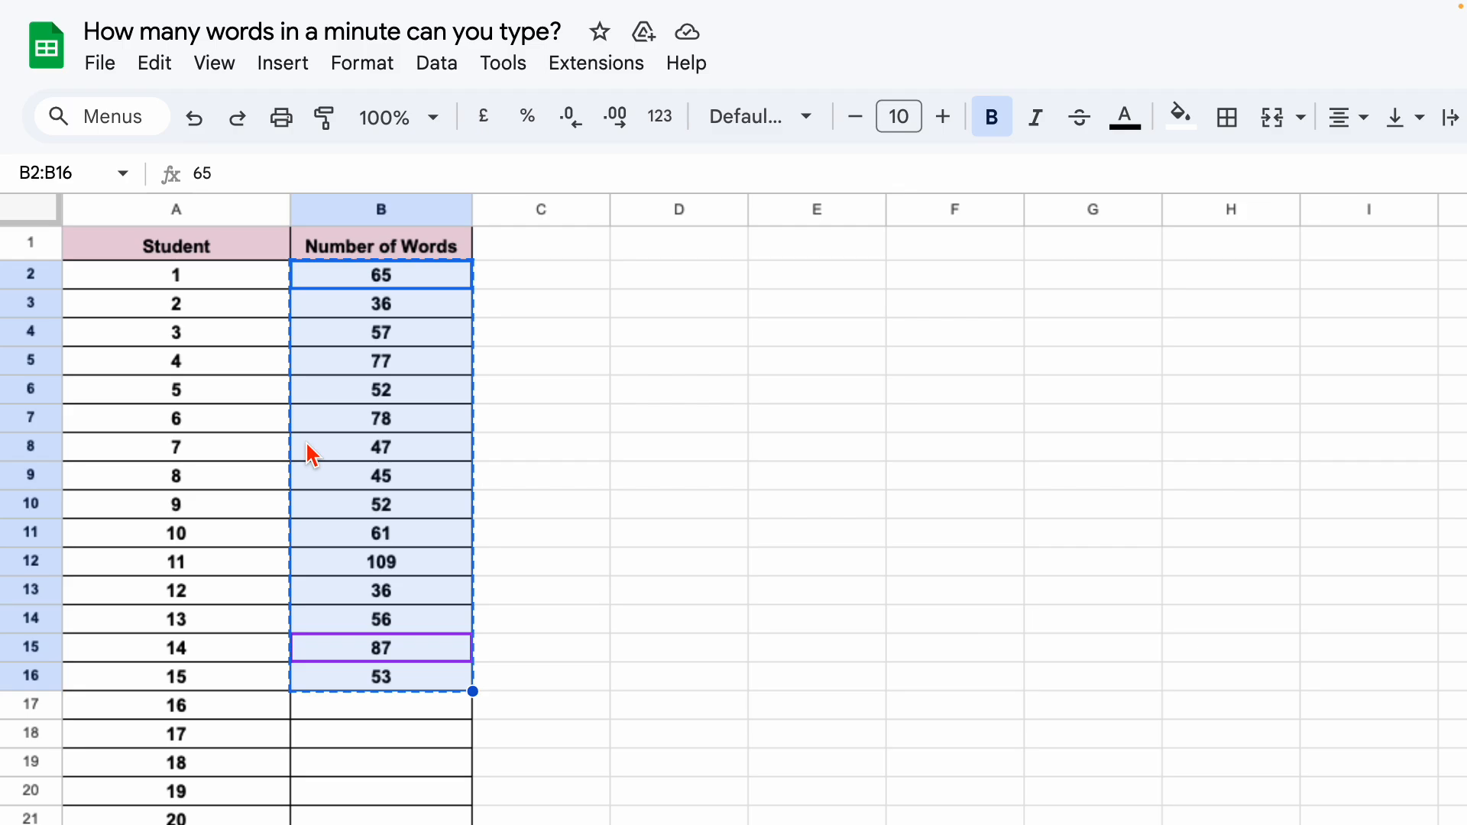
Insert a second data column in the box plot maker and paste the copied values into it.
click(353, 36)
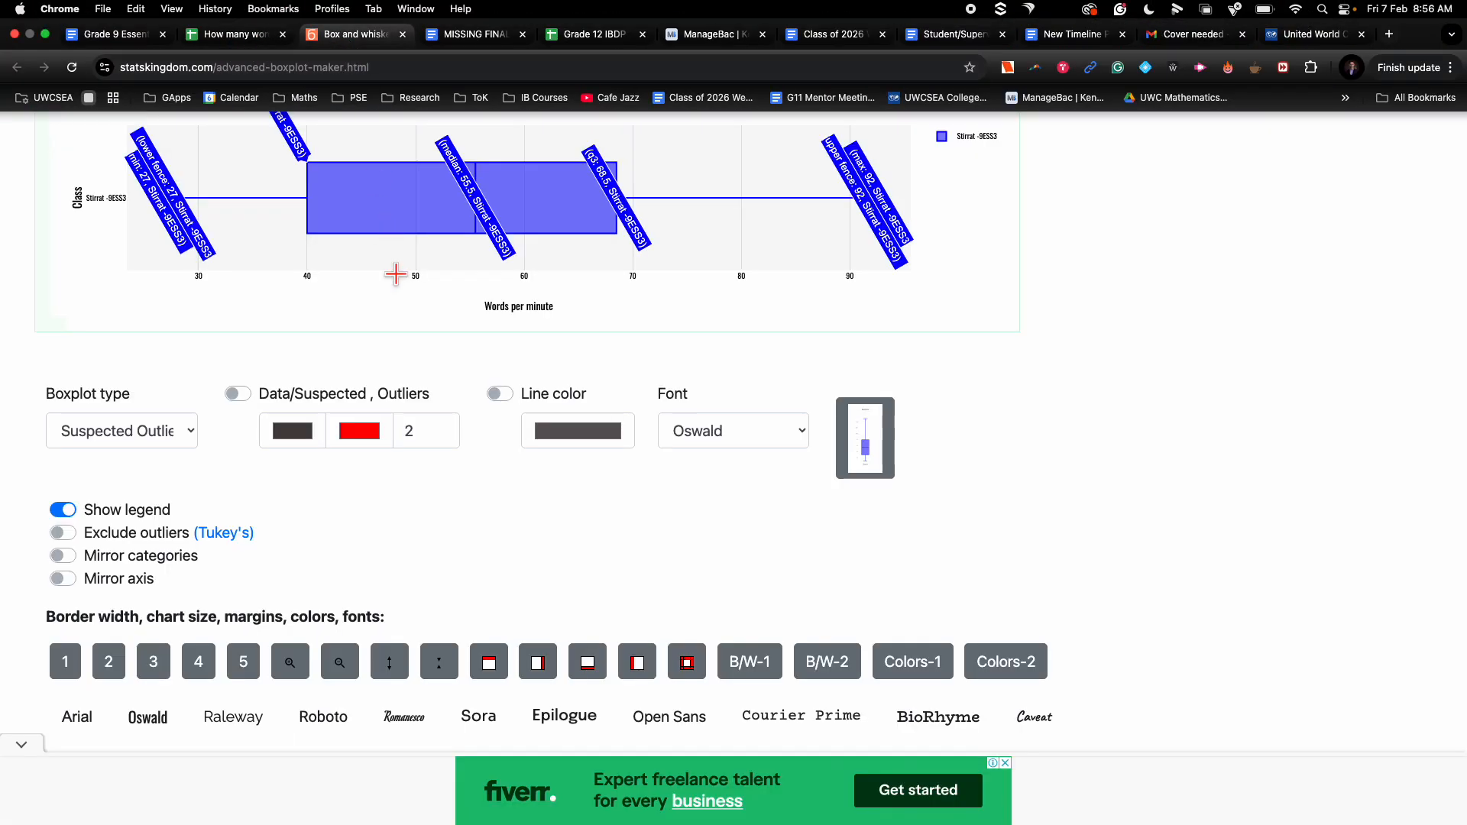
scroll(416, 373, up, 5)
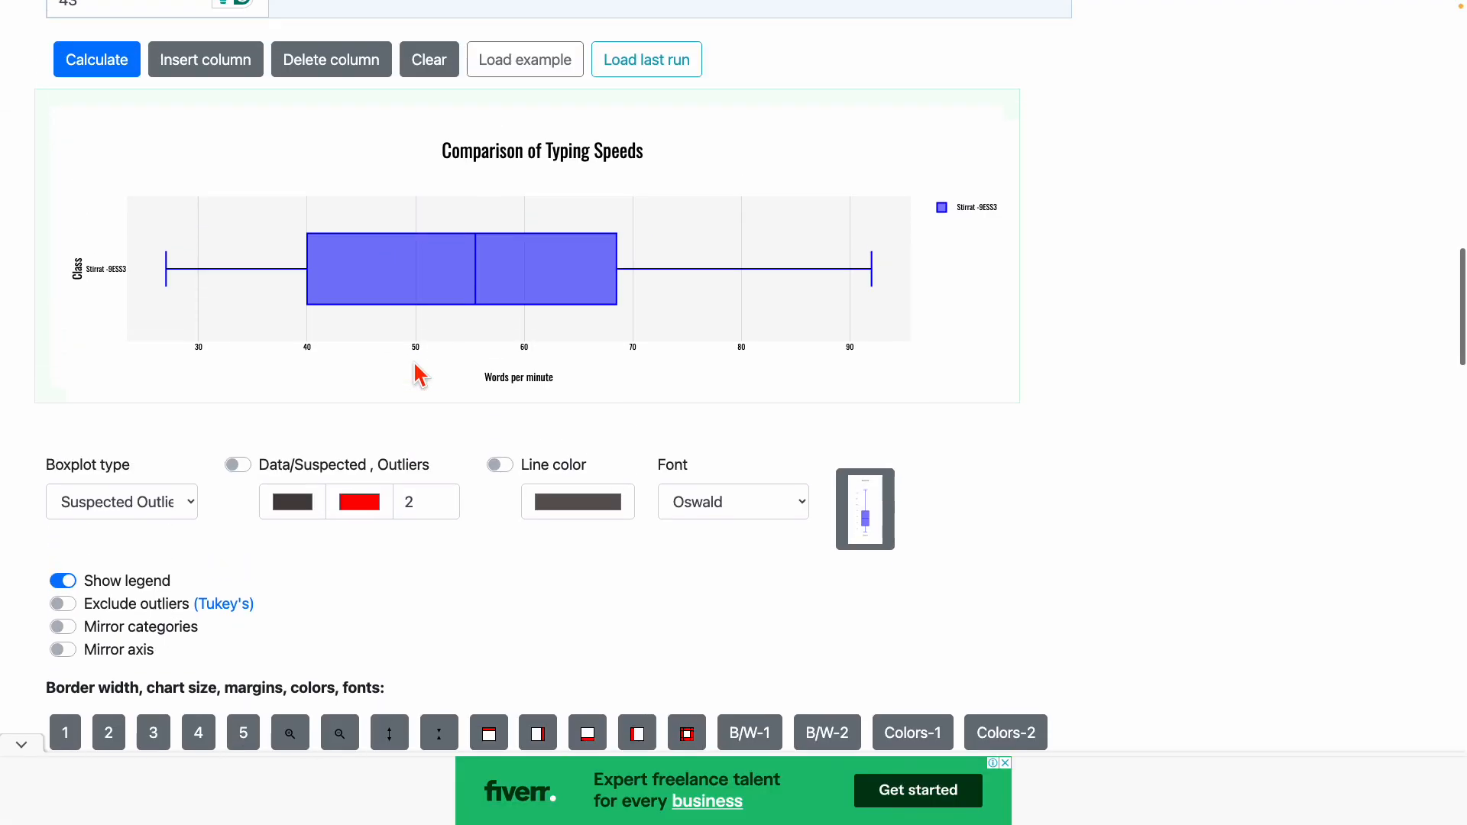
scroll(416, 374, up, 4)
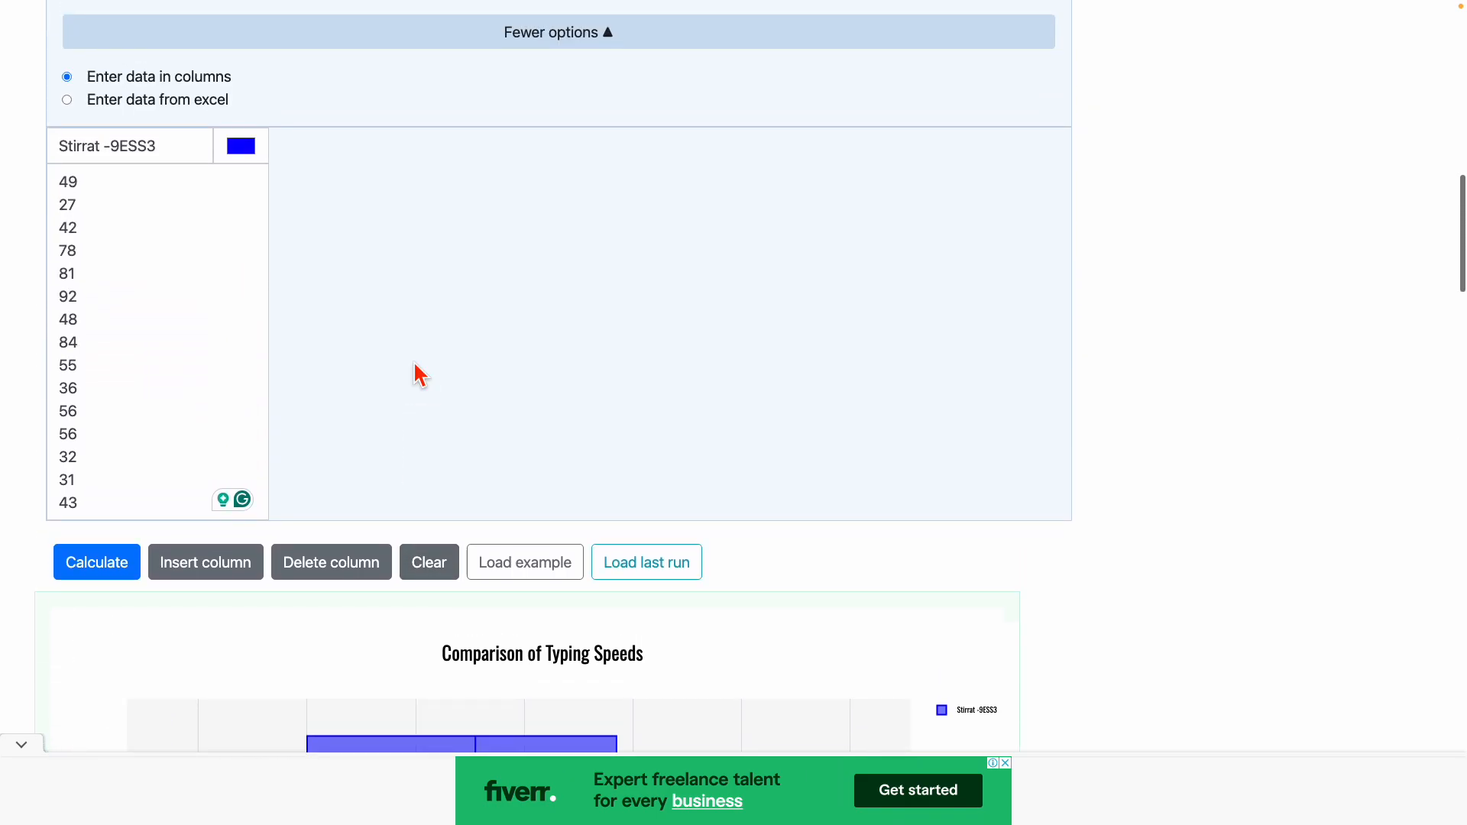
click(208, 566)
click(295, 182)
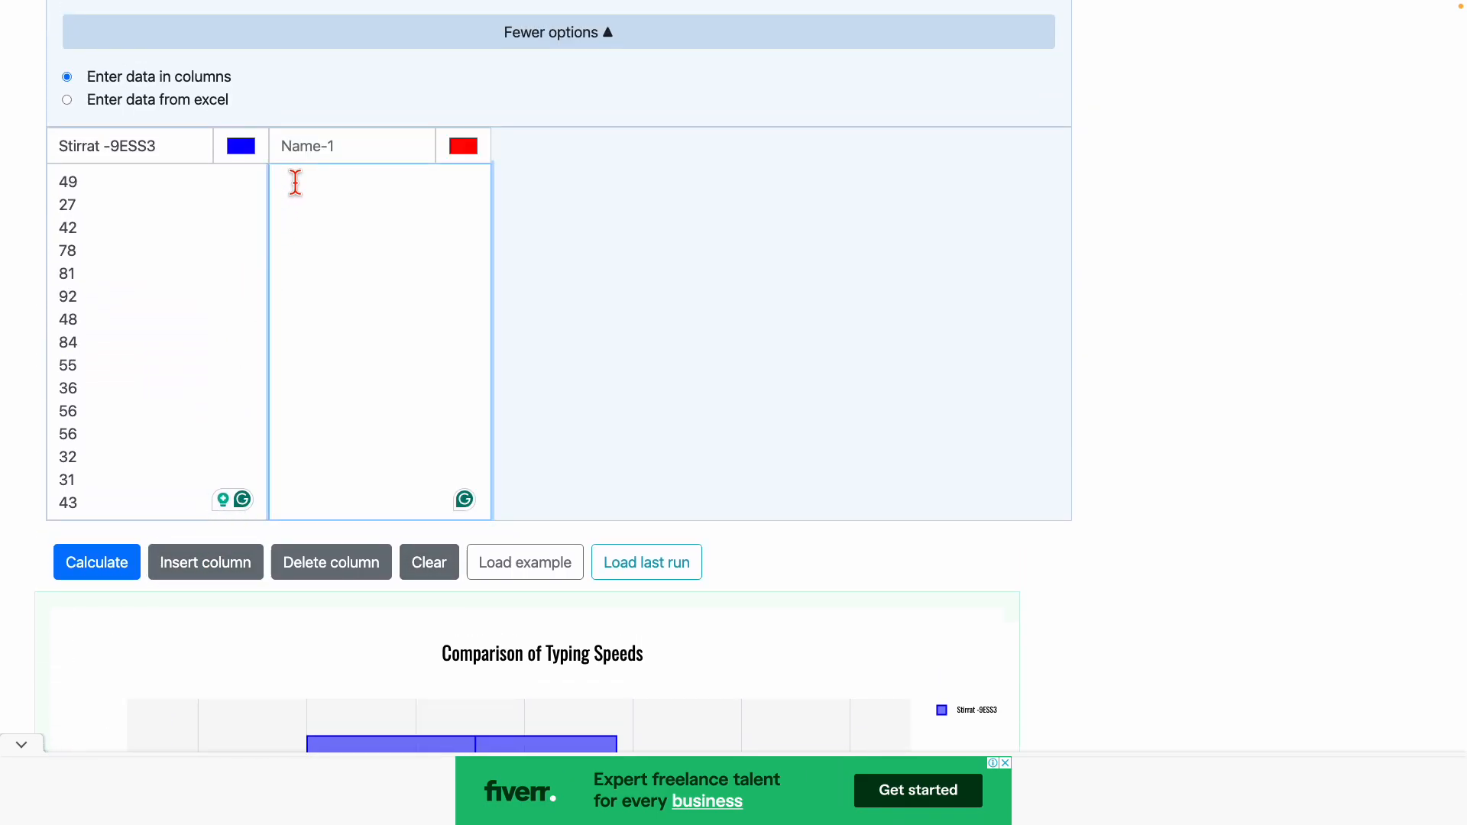
key(ctrl+v)
Name the new column with the teacher's surname followed by ' -9ESS2'.
click(301, 146)
text(Stirra)
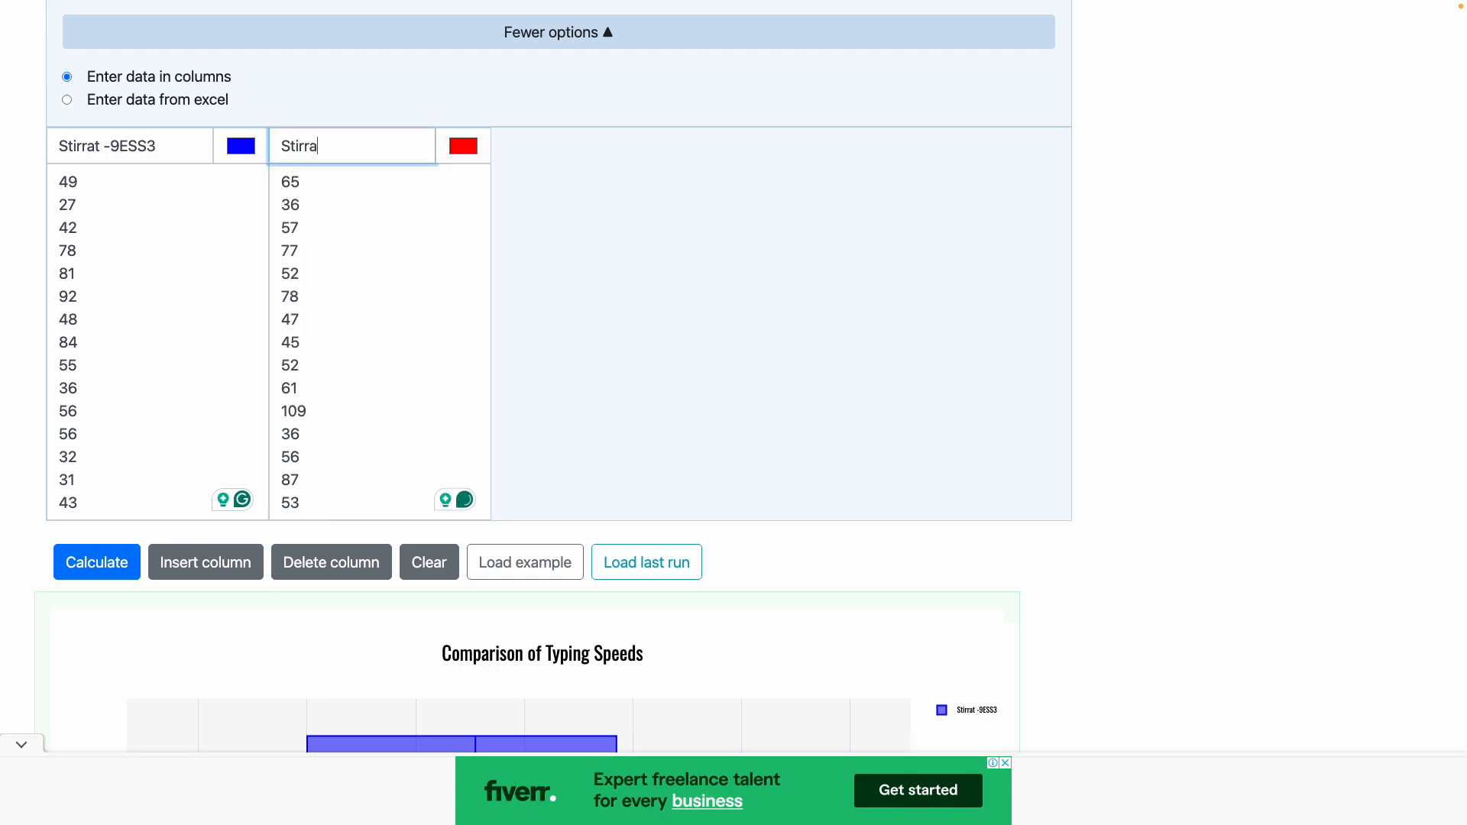
text(t 9ESS2)
click(325, 146)
text(-)
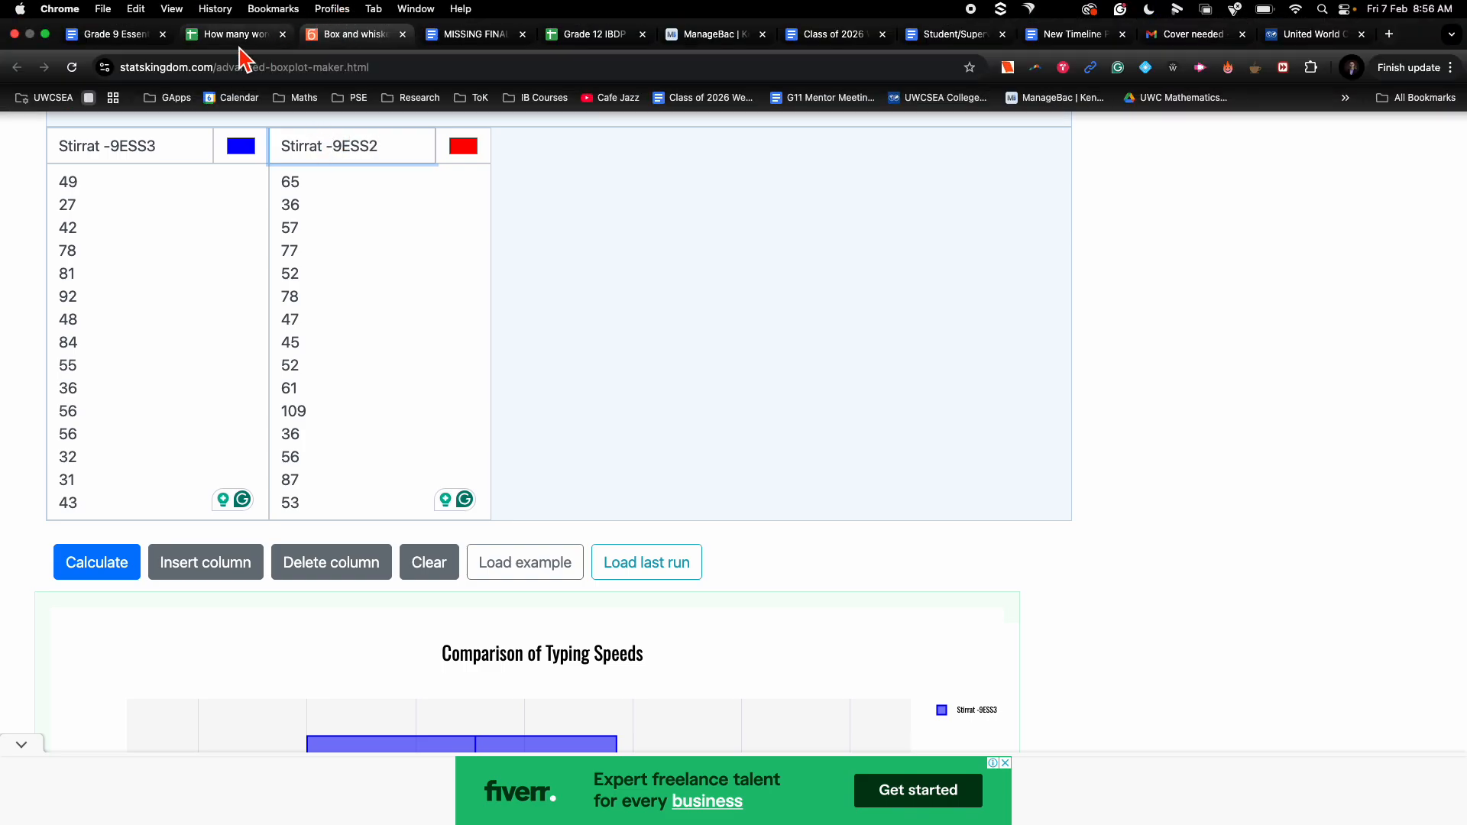
Recalculate the box plot to compare the two classes side by side.
click(237, 24)
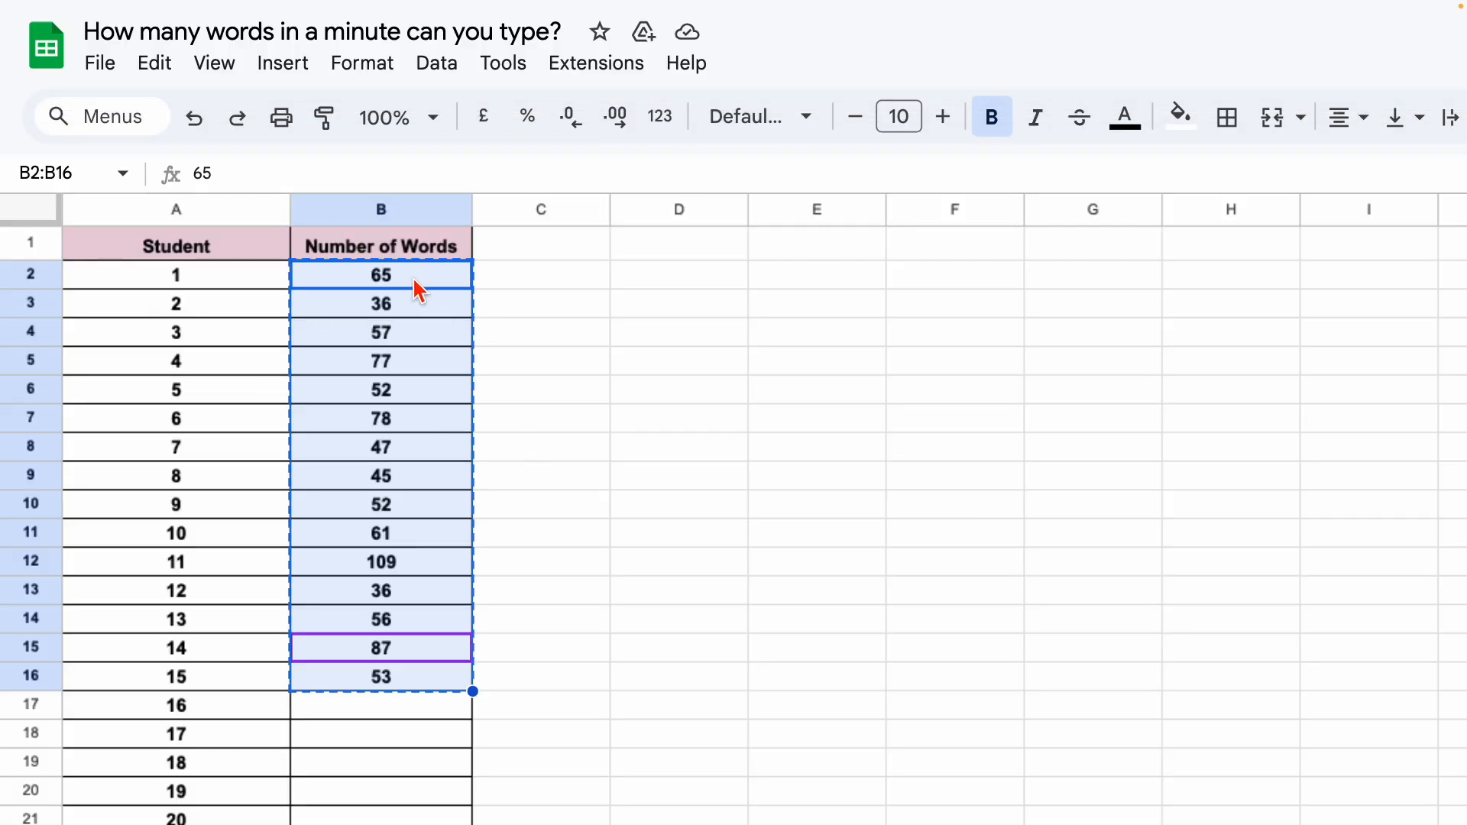
click(414, 283)
drag(413, 283, 437, 546)
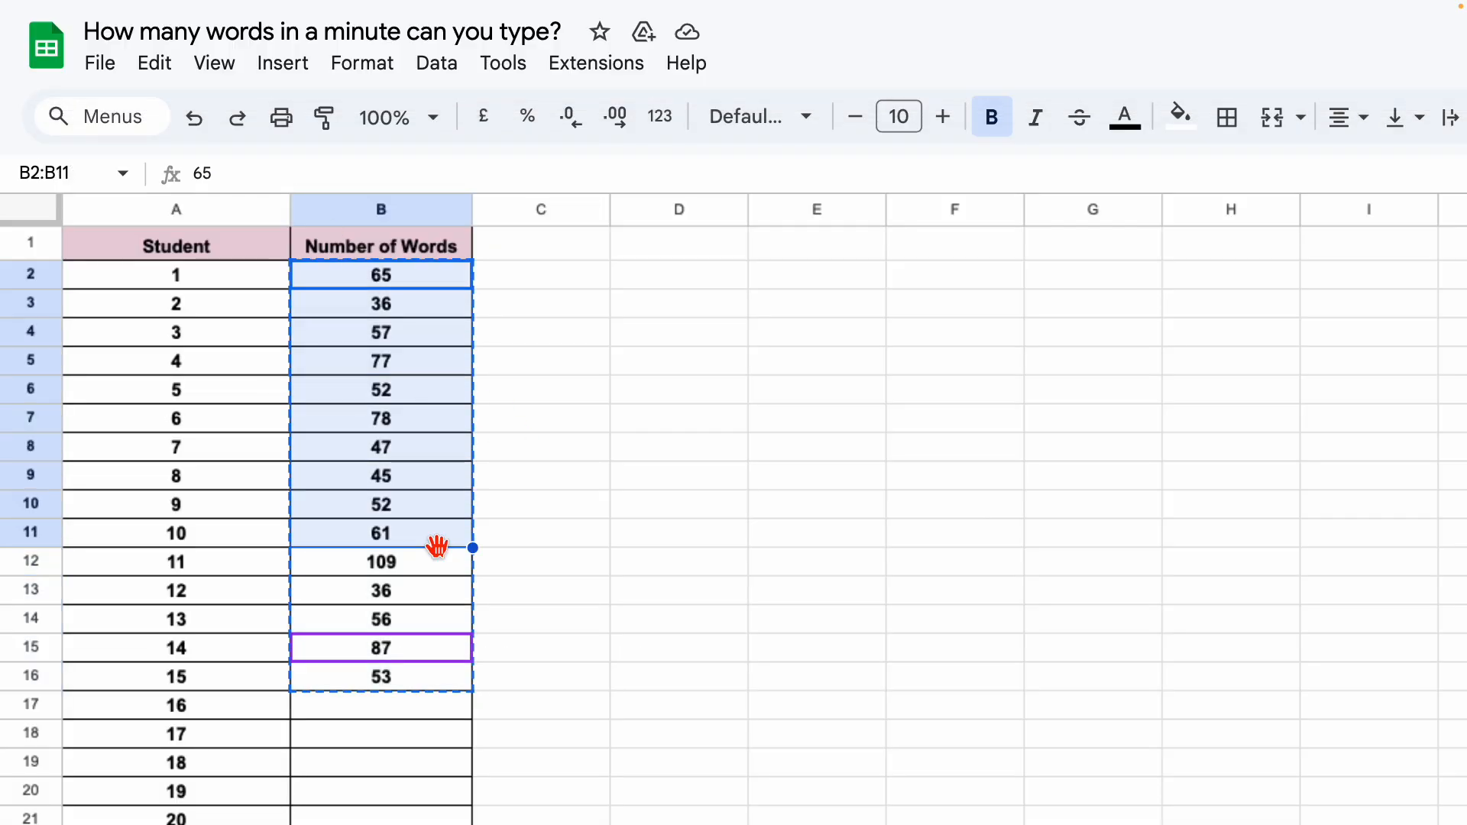
mouse_move(252, 4)
click(336, 50)
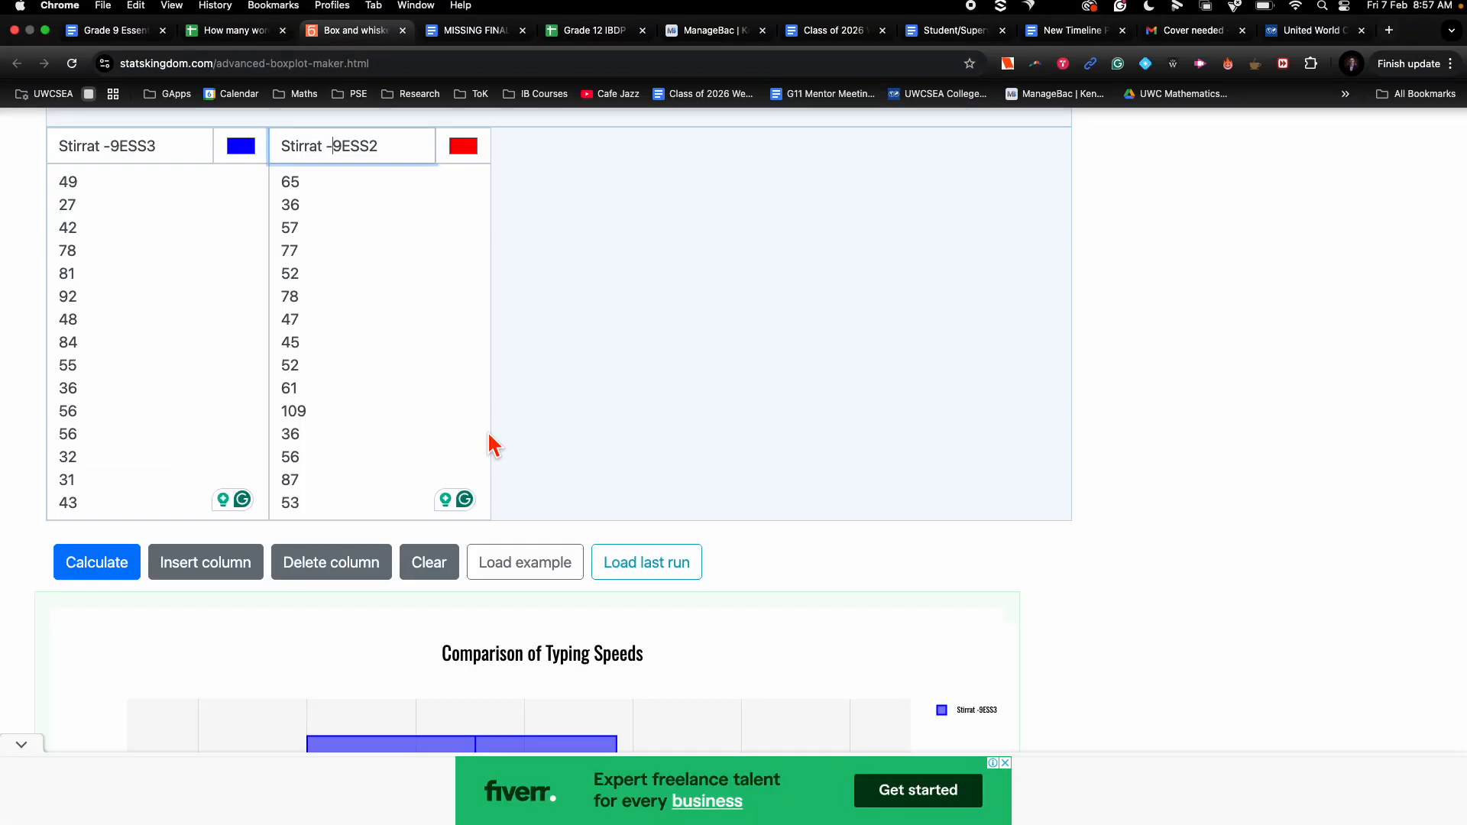
click(115, 570)
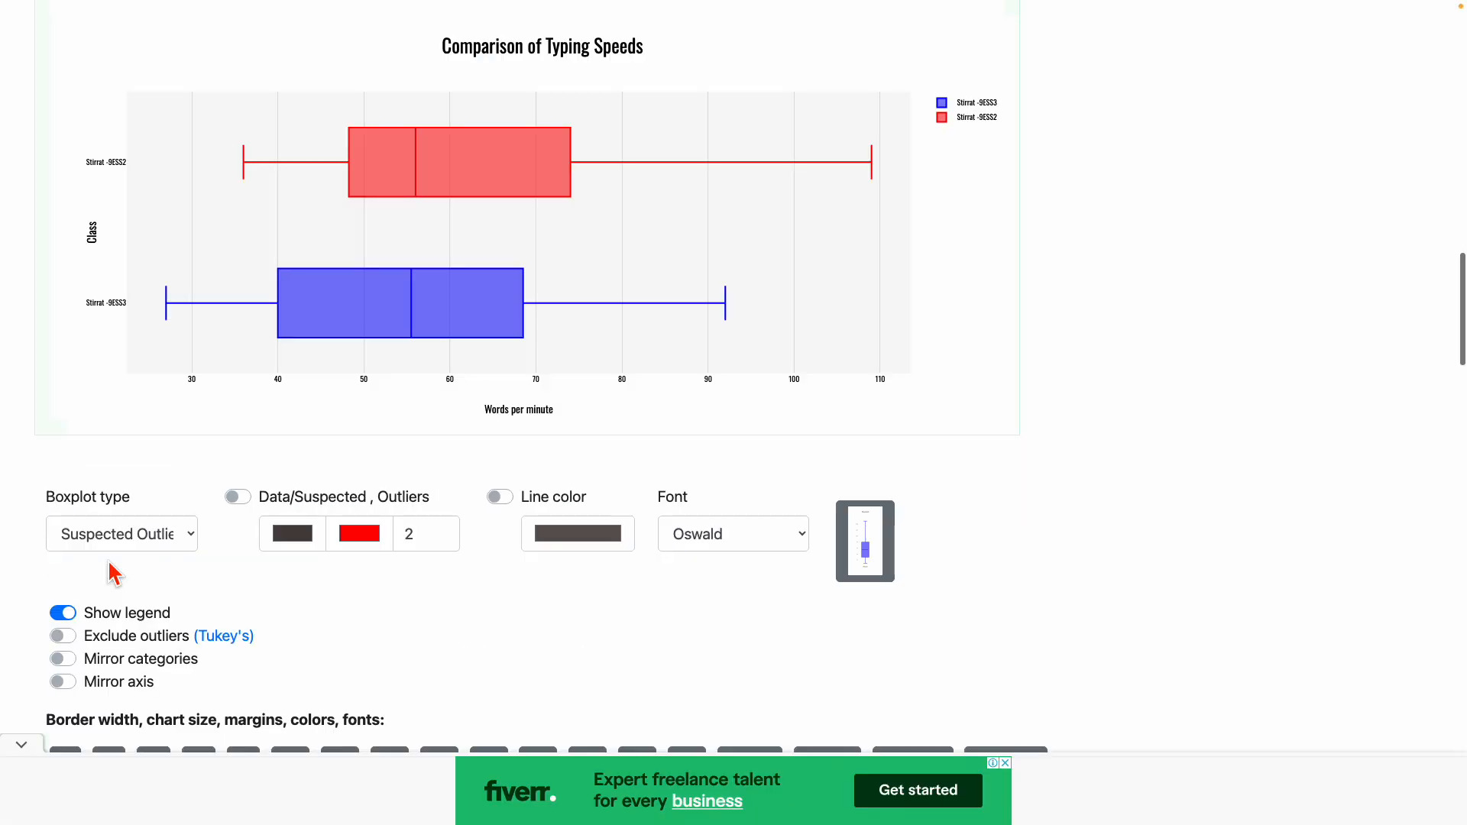